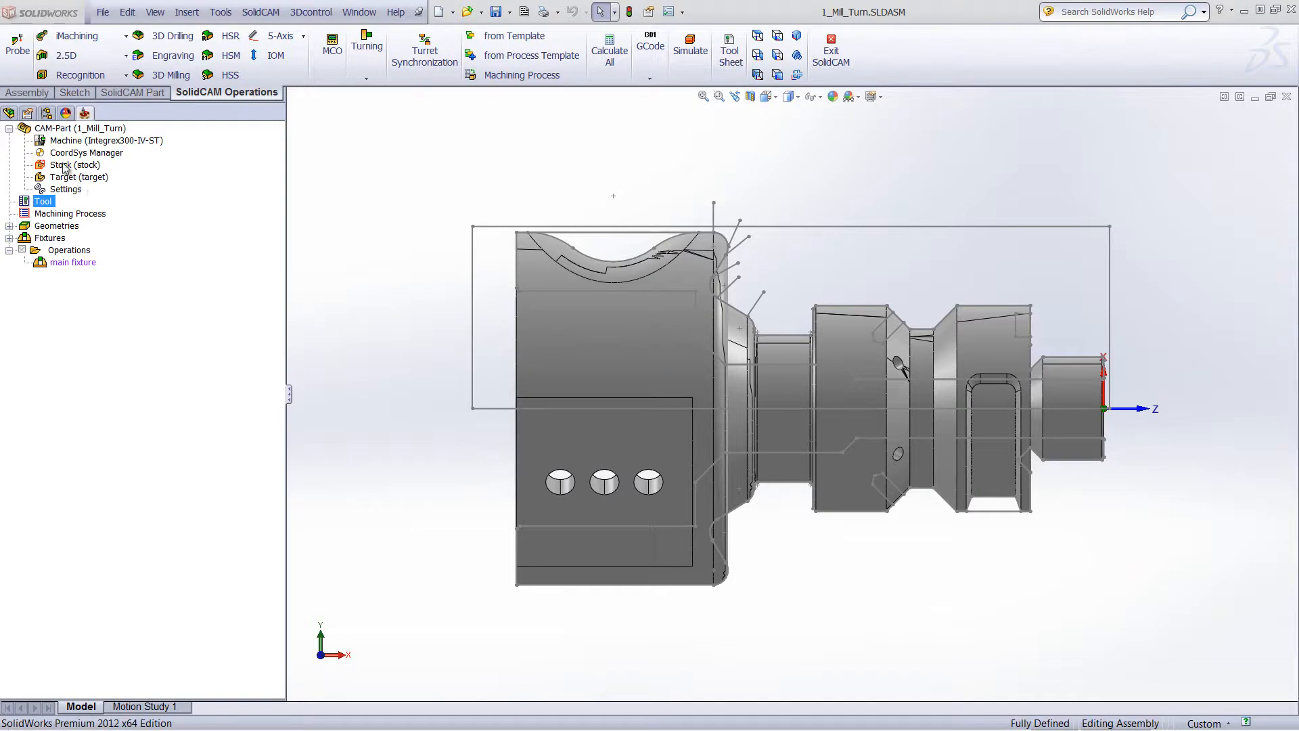
Open the CAM part's stock definition from the Mill-Turn part data and define the stock by Cylinder.
{"action": "left_click", "coordinate": [55, 128]}
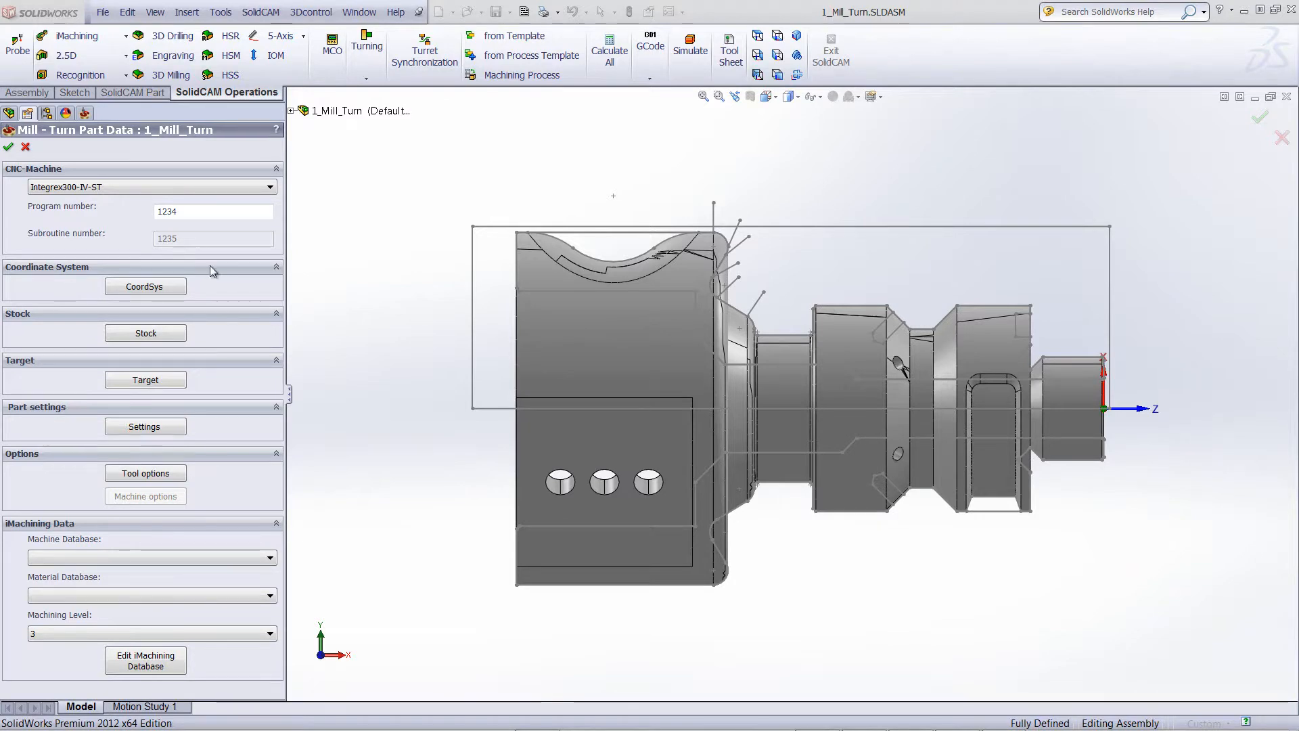
{"action": "left_click", "coordinate": [159, 332]}
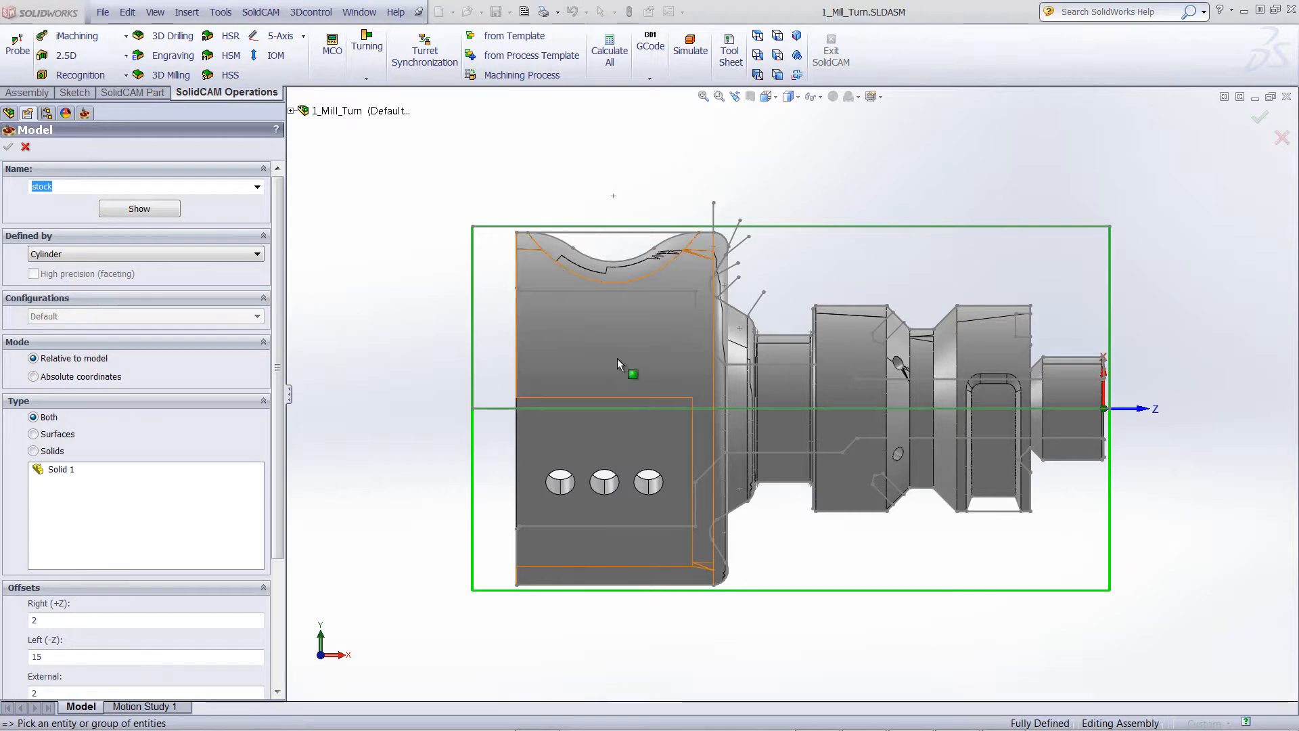
{"action": "middle_click_drag", "start_coordinate": [869, 331], "coordinate": [839, 343]}
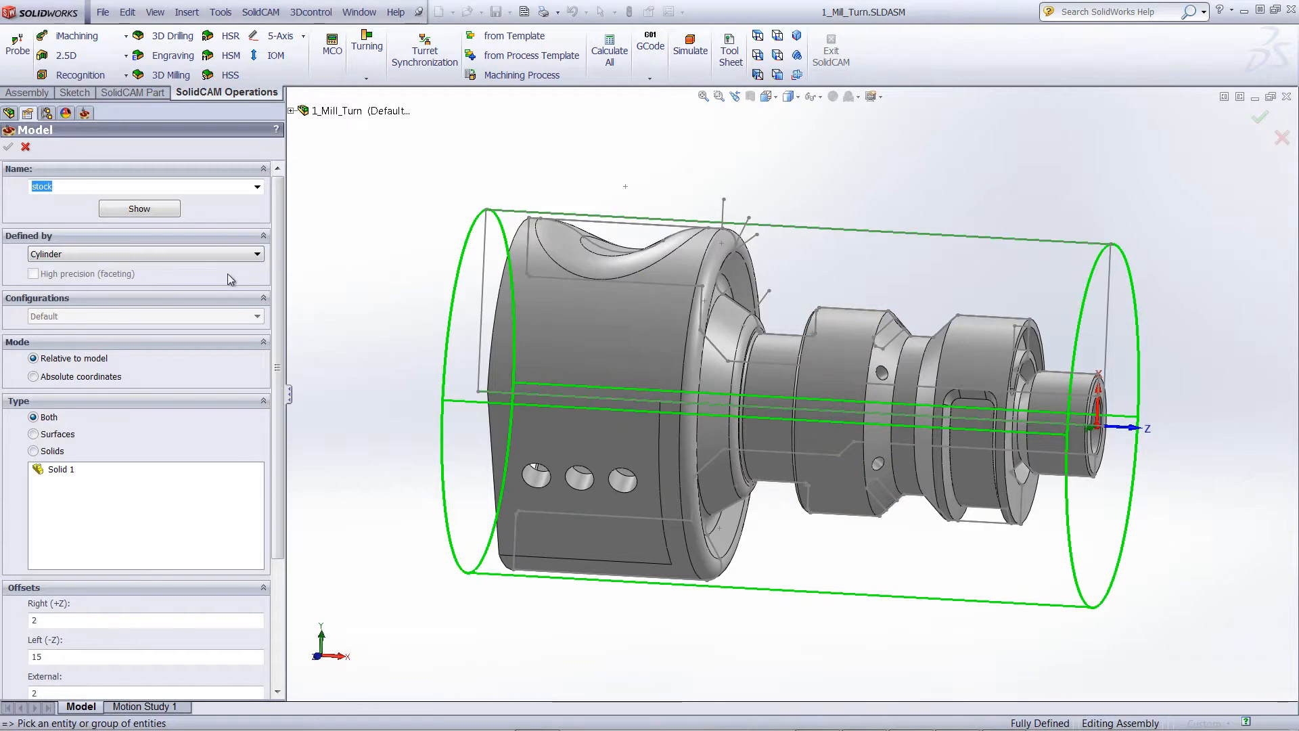
{"action": "left_click", "coordinate": [215, 254]}
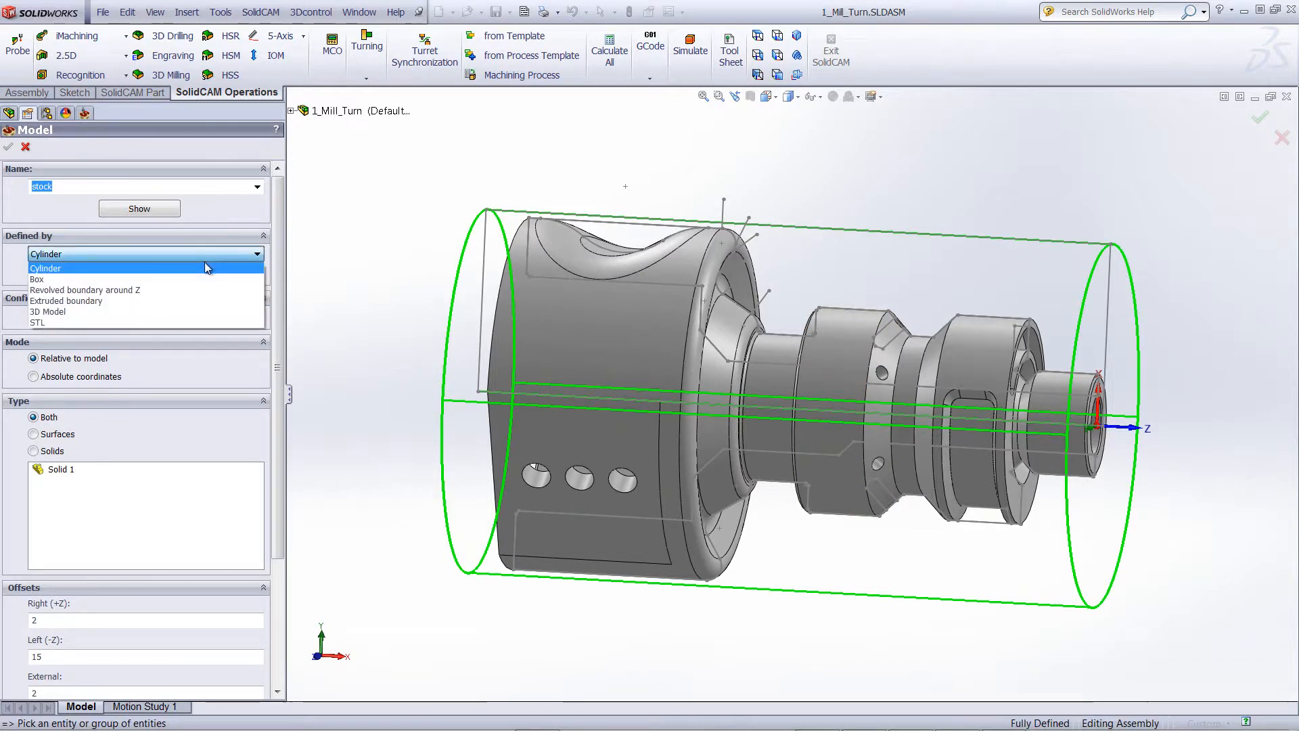
{"action": "left_click", "coordinate": [204, 266]}
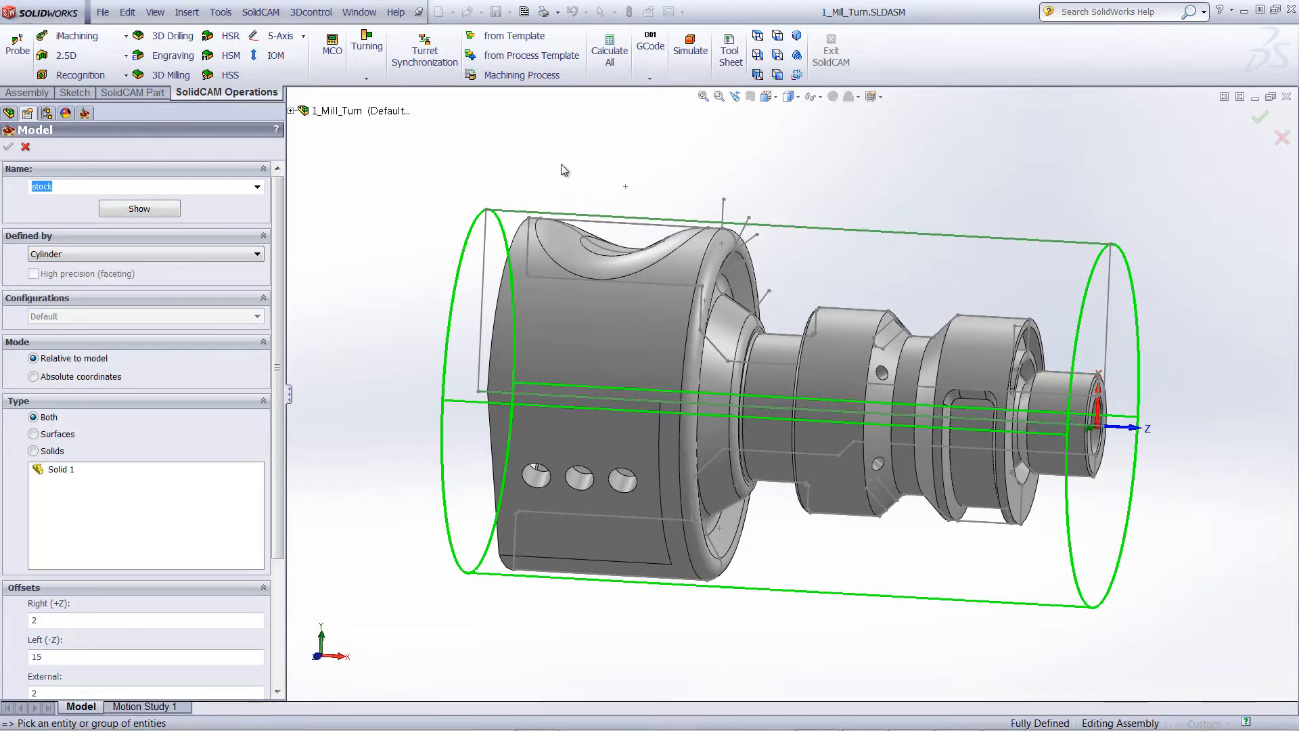
Review the cylindrical stock's right, left and external offsets against the part in a straight side view.
{"action": "mouse_move", "coordinate": [906, 148]}
{"action": "middle_mouse_down"}
{"action": "mouse_move", "coordinate": [882, 208]}
{"action": "mouse_move", "coordinate": [905, 172]}
{"action": "middle_mouse_up"}
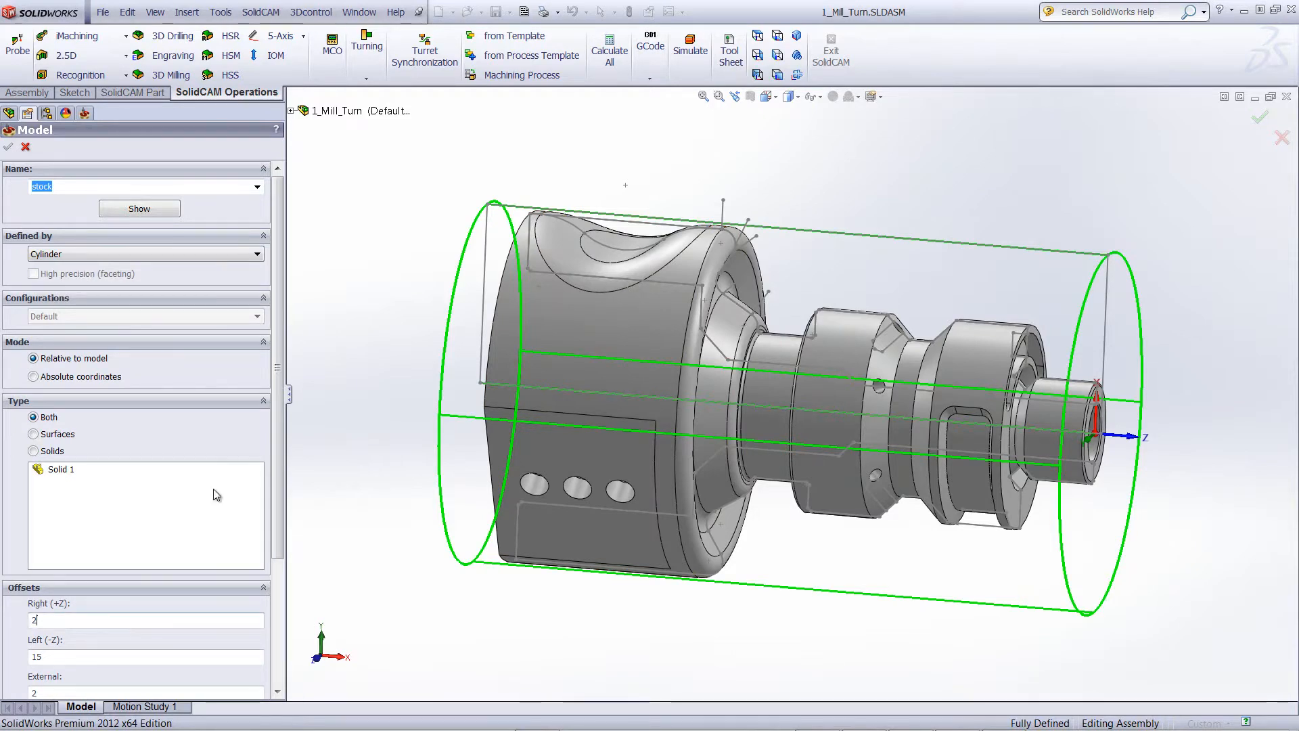
{"action": "scroll", "coordinate": [278, 384], "scroll_direction": "down", "scroll_amount": 3}
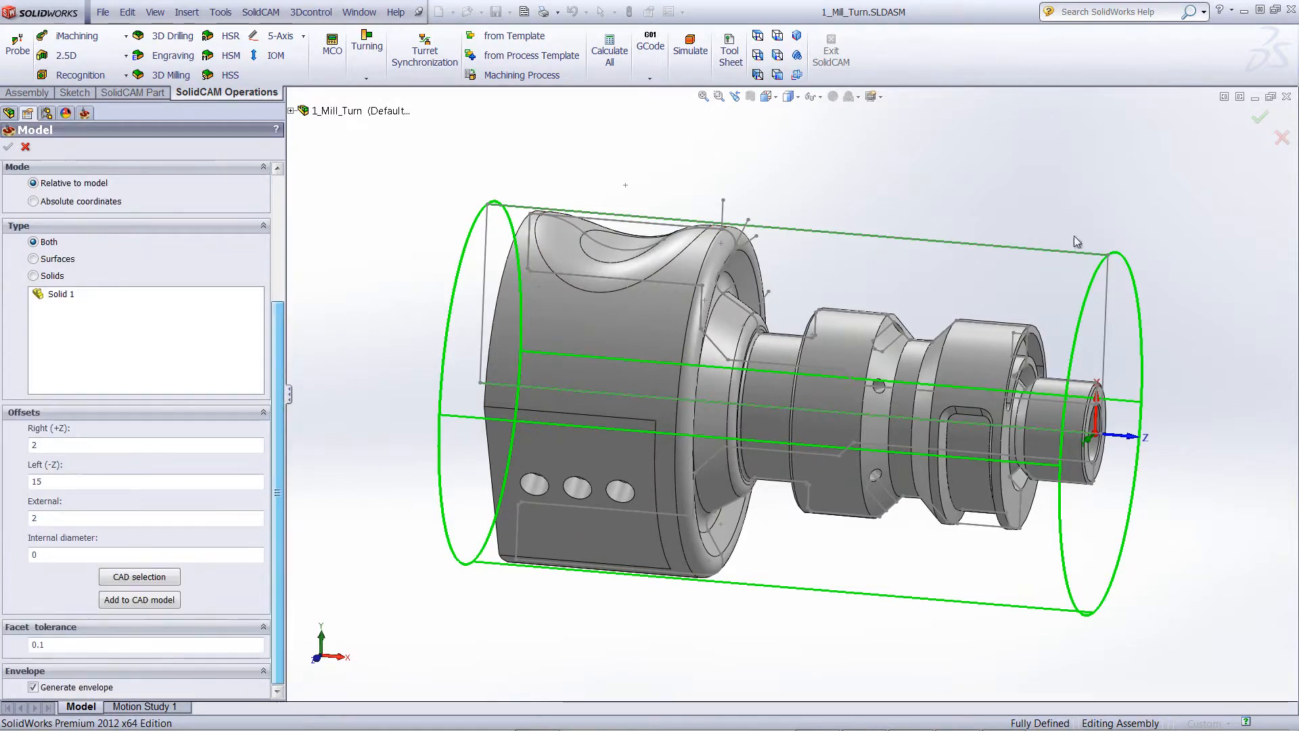
{"action": "left_click", "coordinate": [794, 80]}
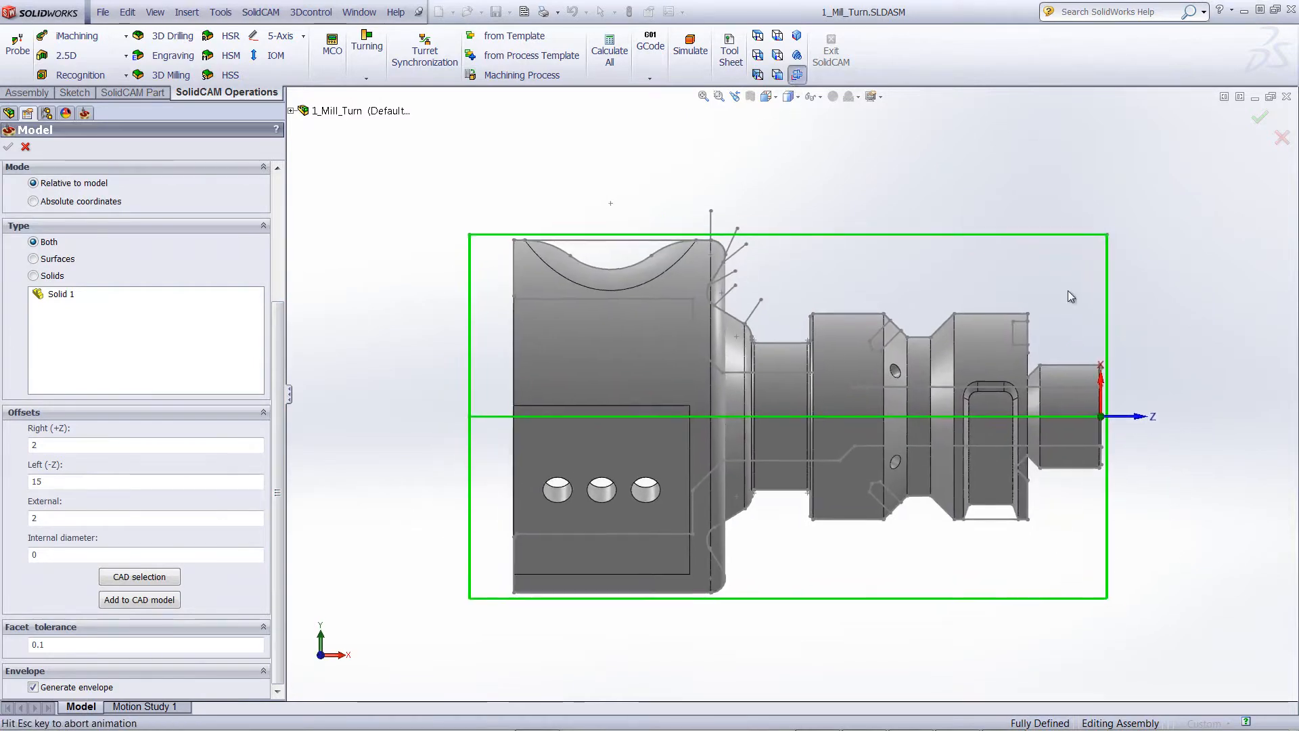
{"action": "left_click", "coordinate": [59, 481]}
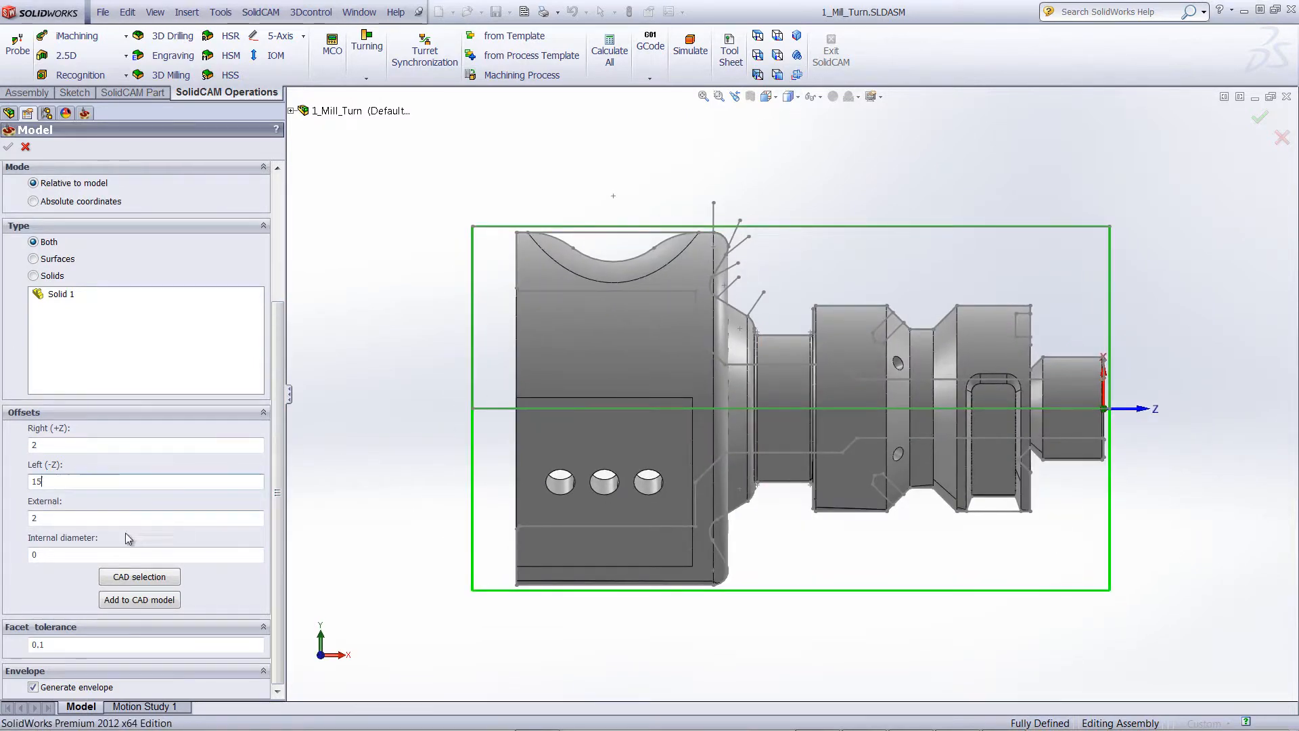
{"action": "left_click", "coordinate": [93, 519]}
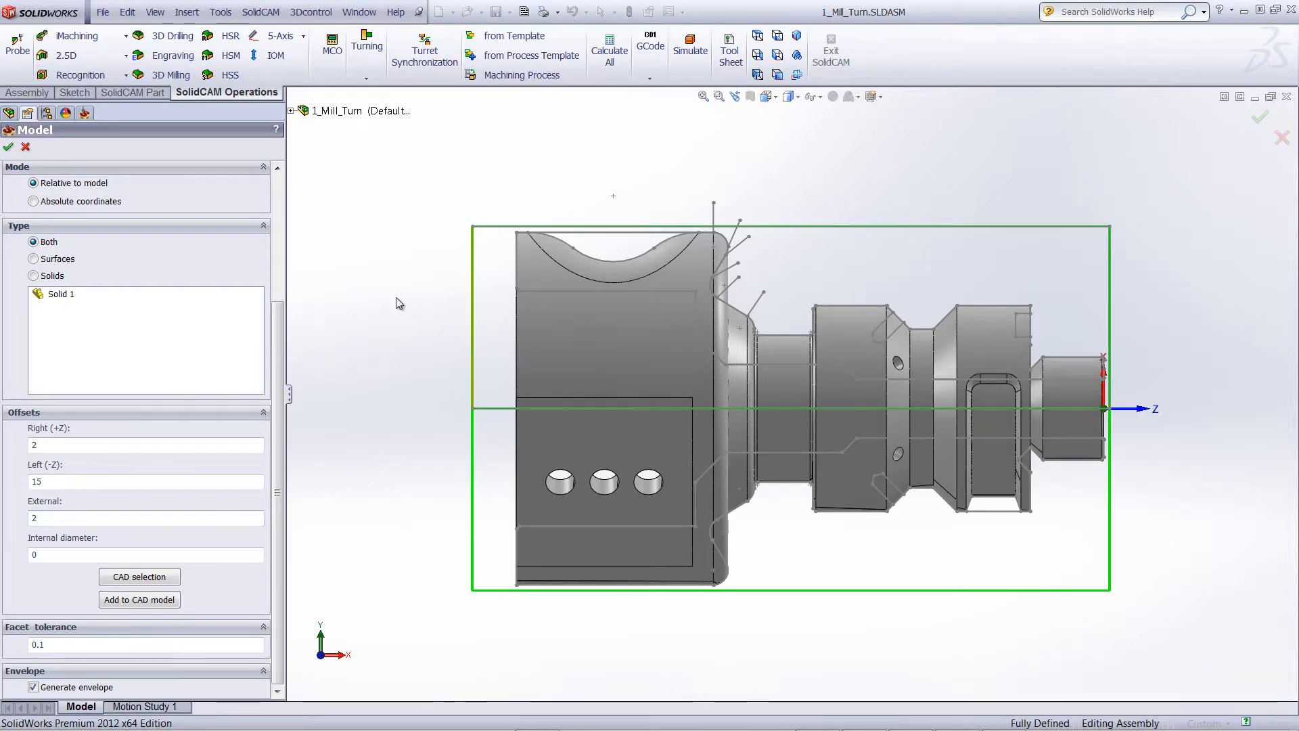
Look over the available stock definition types, select Cylinder again and return to the part data.
{"action": "left_click_drag", "start_coordinate": [274, 329], "coordinate": [266, 156]}
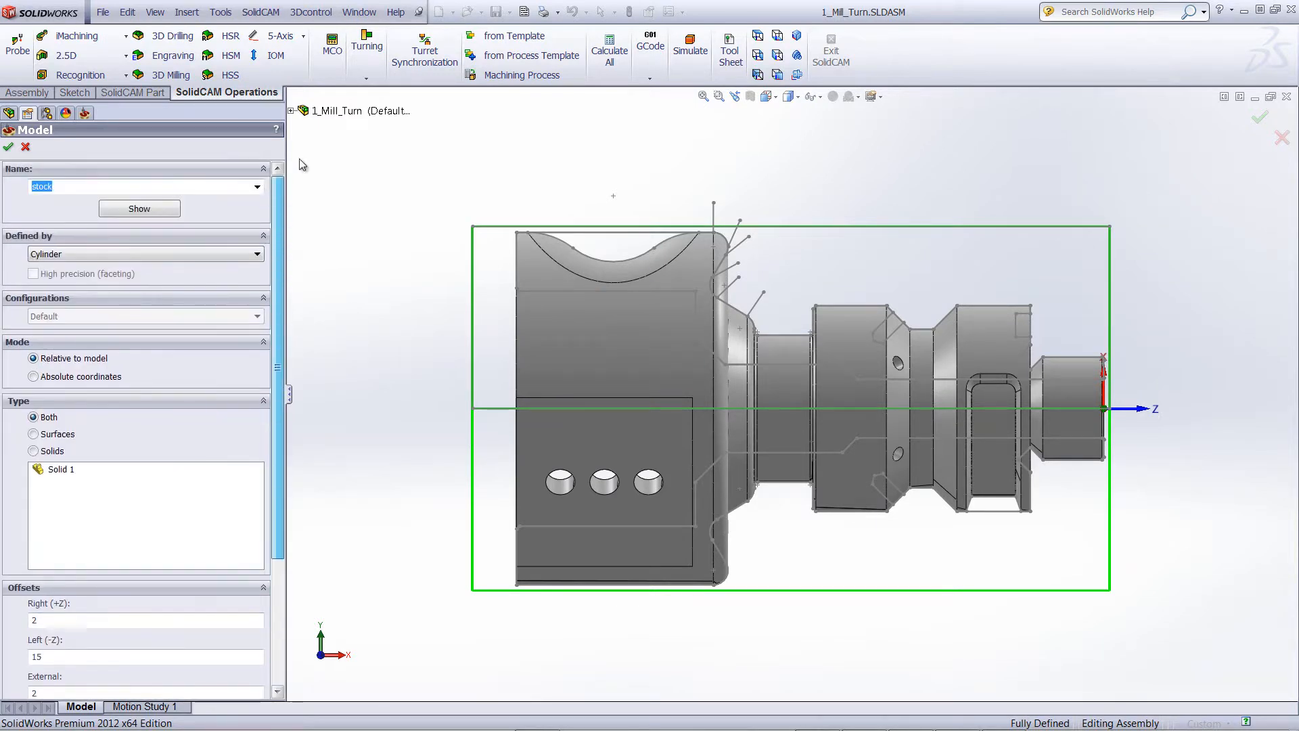
{"action": "left_click", "coordinate": [119, 256]}
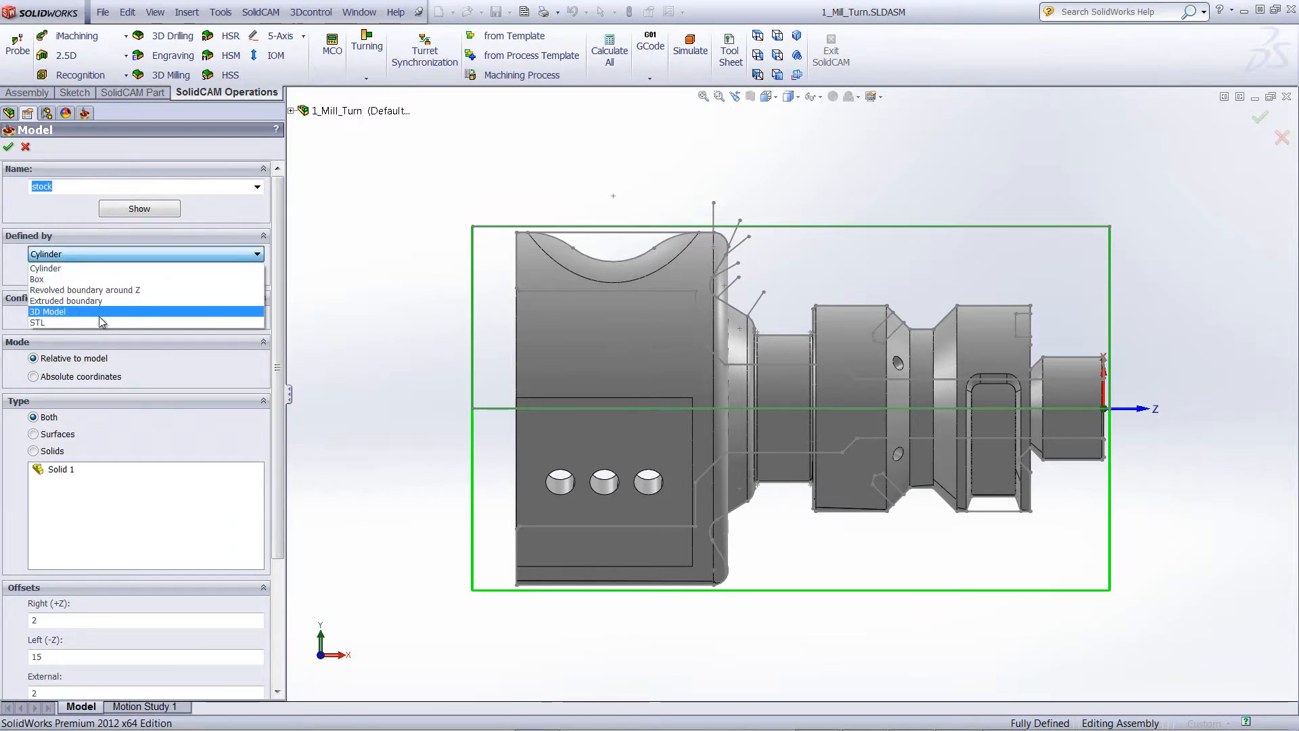
{"action": "left_click", "coordinate": [59, 270]}
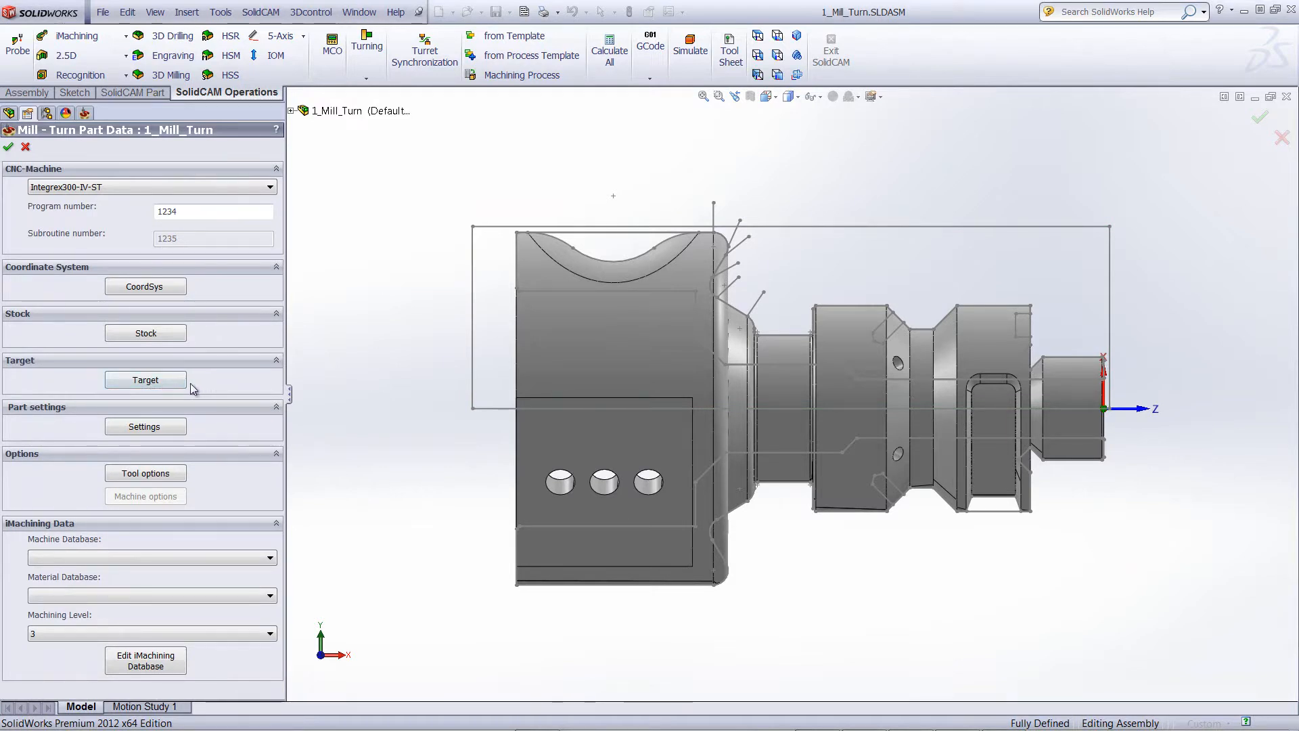
Inspect the target model definition, pick the part's large cylindrical body in the model, and leave the part data without saving.
{"action": "left_click", "coordinate": [168, 384]}
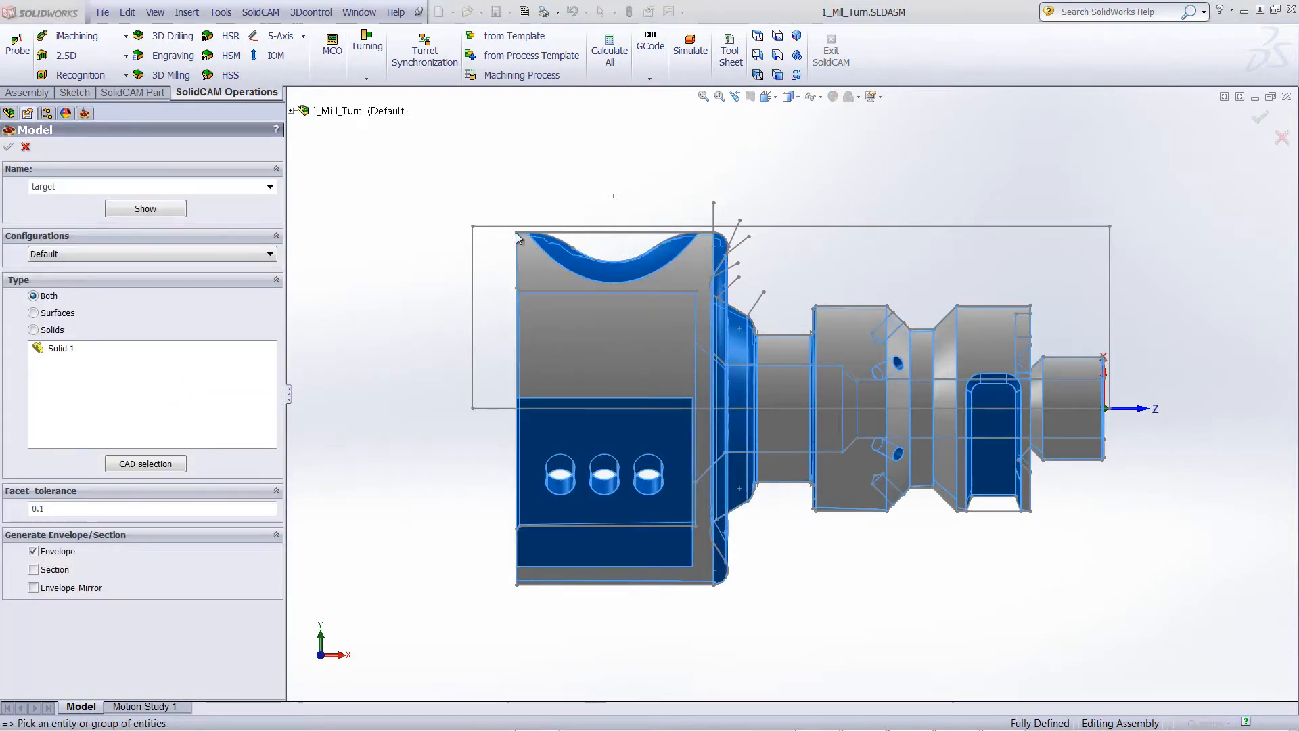
{"action": "middle_click_drag", "start_coordinate": [763, 166], "coordinate": [722, 255]}
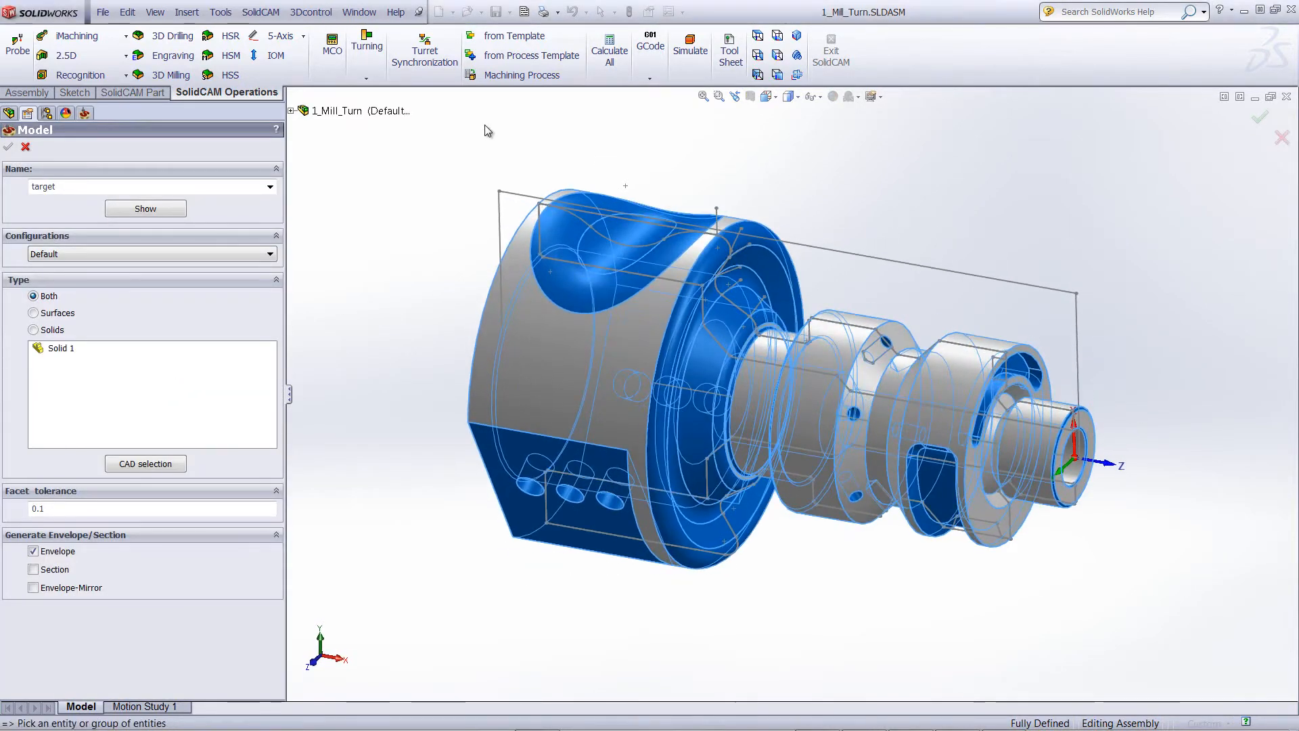
{"action": "left_click", "coordinate": [487, 132]}
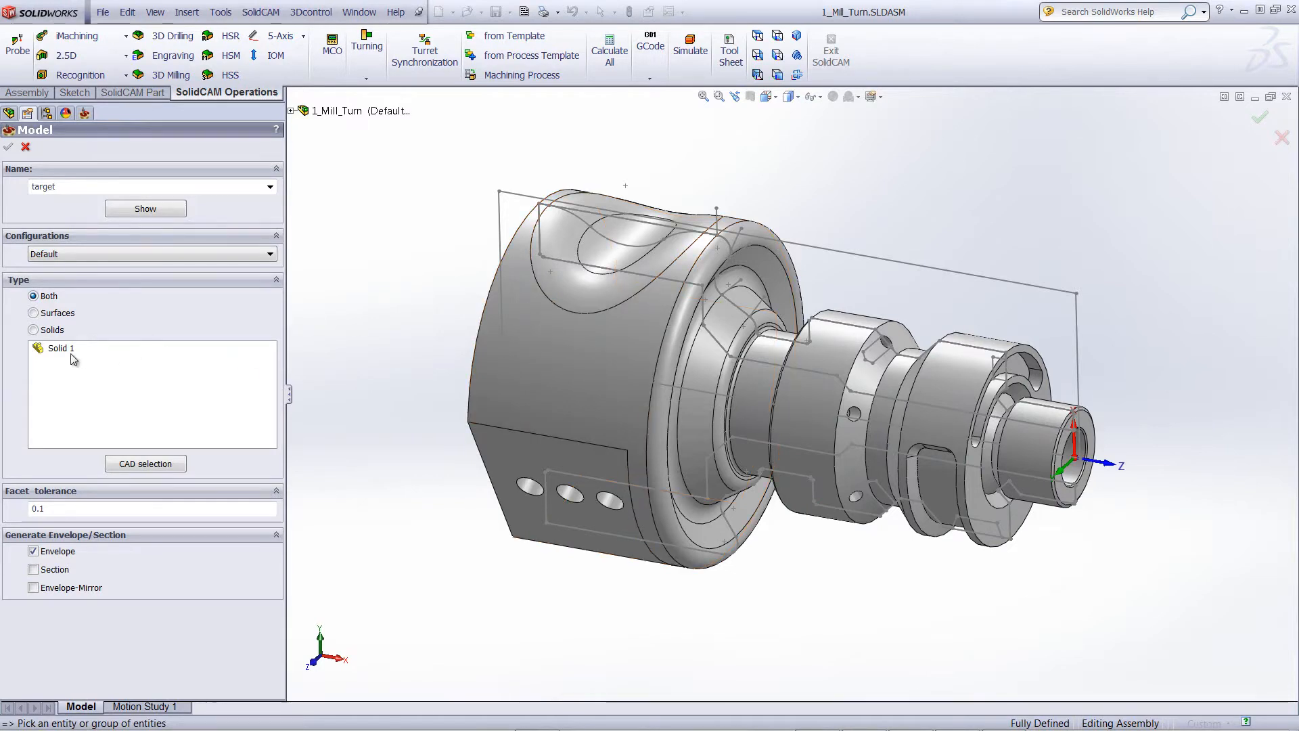
{"action": "left_click", "coordinate": [576, 363]}
{"action": "left_click", "coordinate": [575, 363]}
{"action": "left_click", "coordinate": [574, 364]}
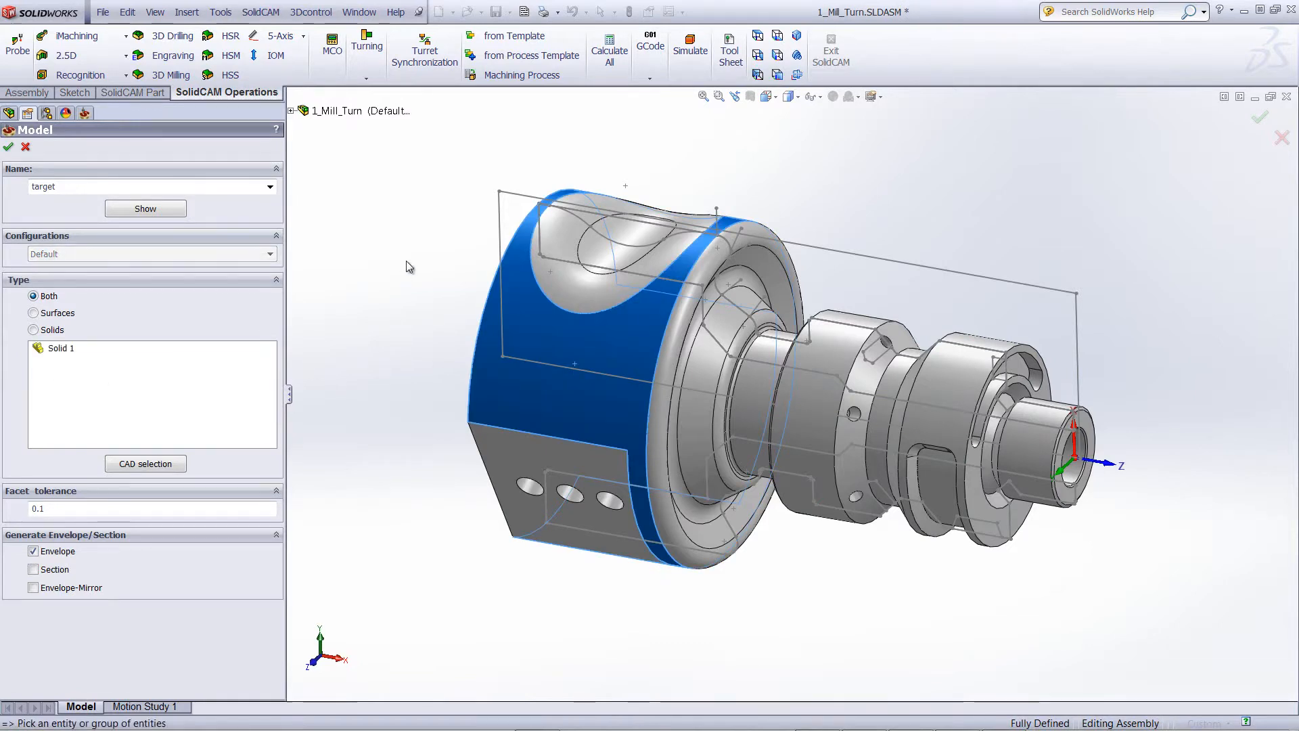
{"action": "left_click", "coordinate": [25, 147]}
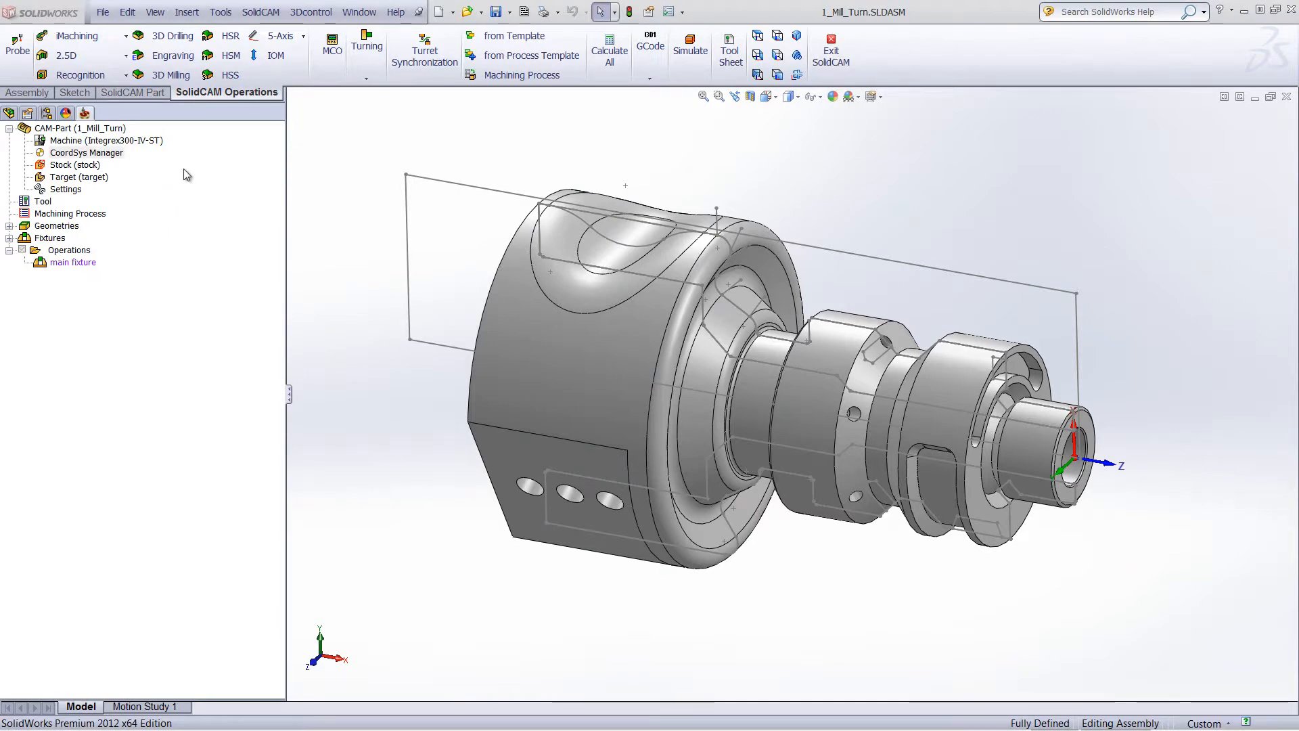
Open the Integrex300-IV-ST machine definition and review its controller definition, user defined parameters and machine devices.
{"action": "double_click", "coordinate": [111, 141]}
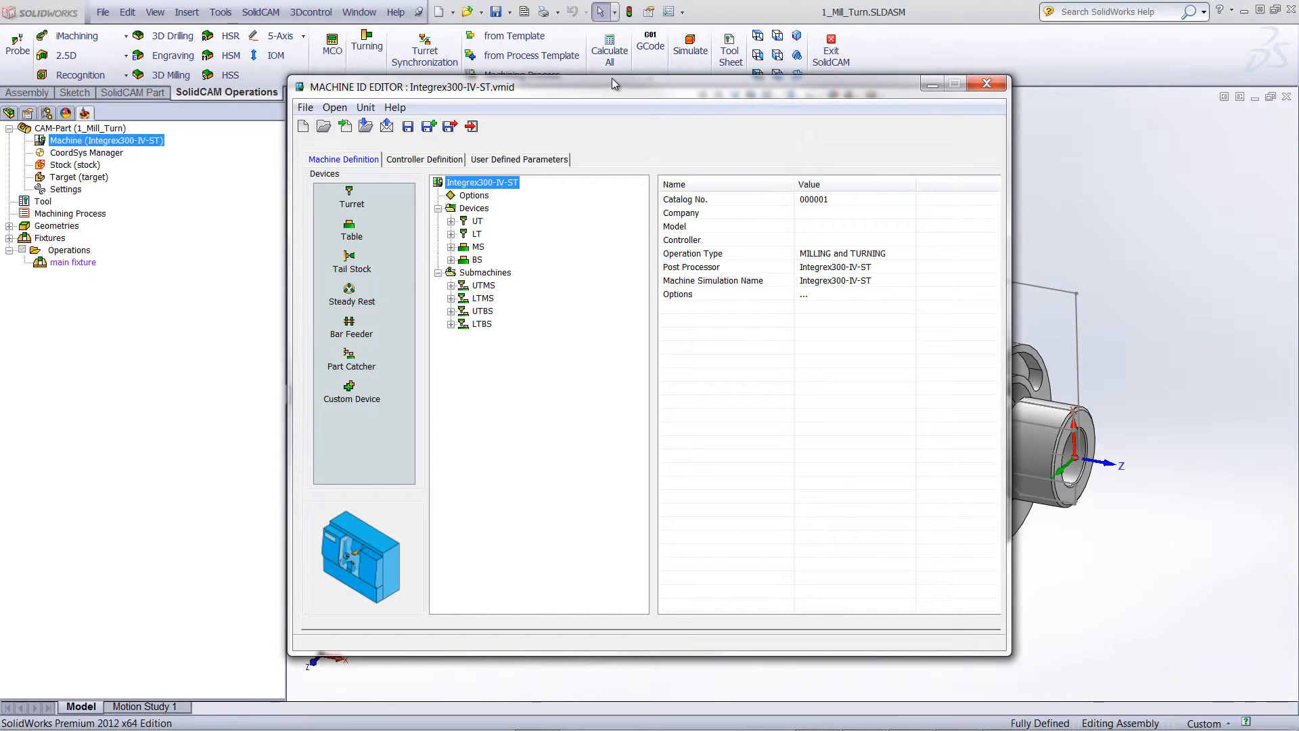
{"action": "left_click_drag", "start_coordinate": [615, 82], "coordinate": [660, 56]}
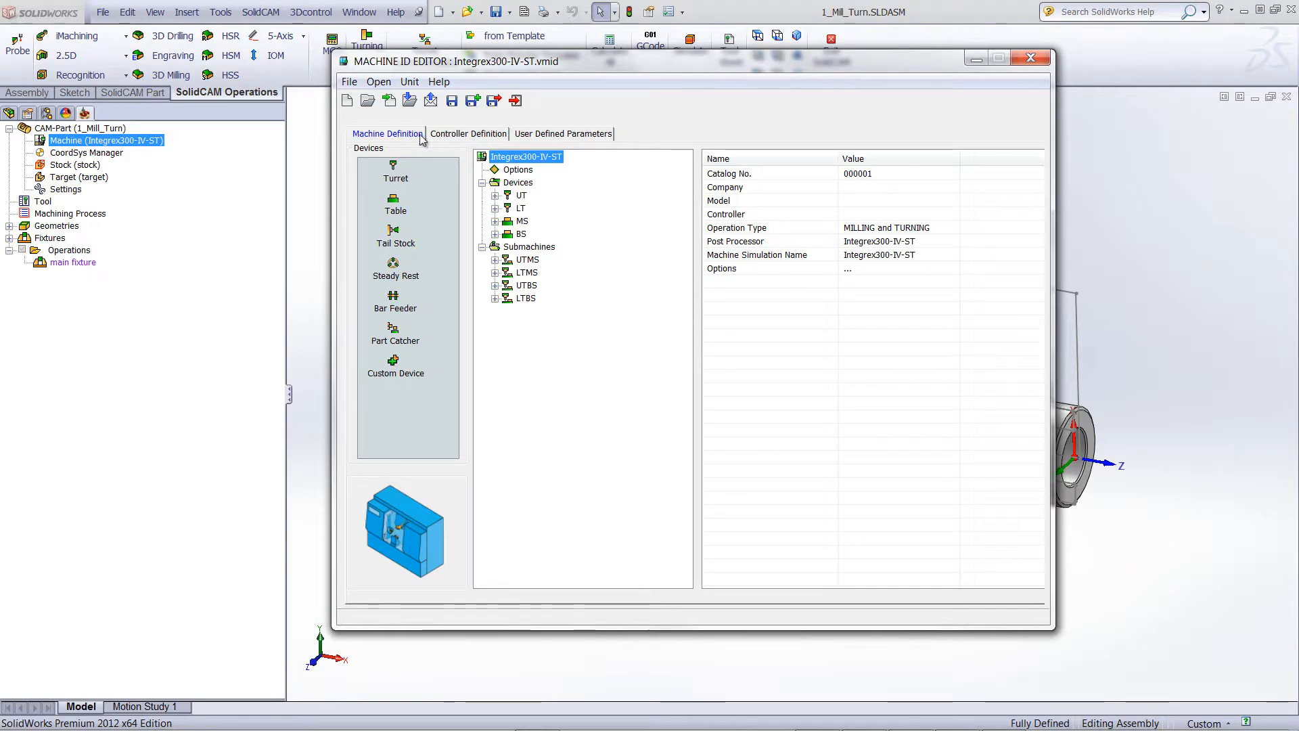
{"action": "left_click", "coordinate": [455, 134]}
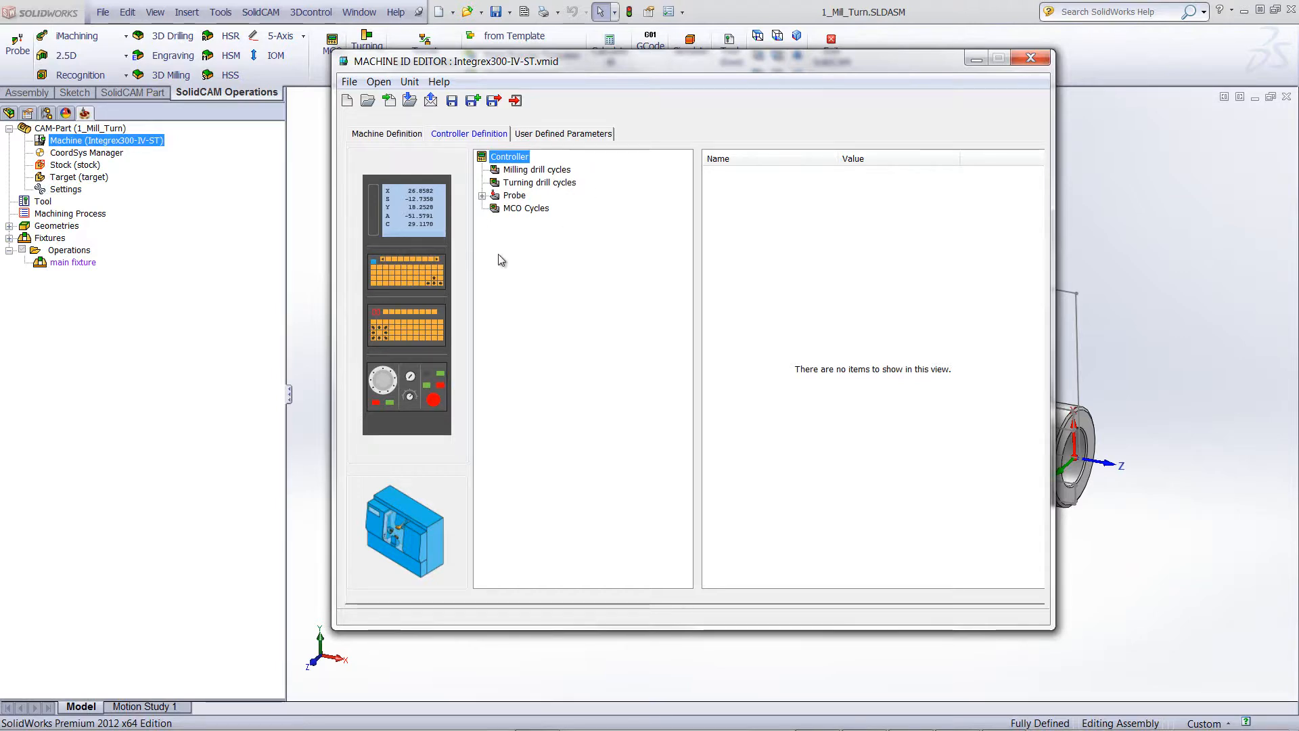
{"action": "left_click", "coordinate": [550, 135]}
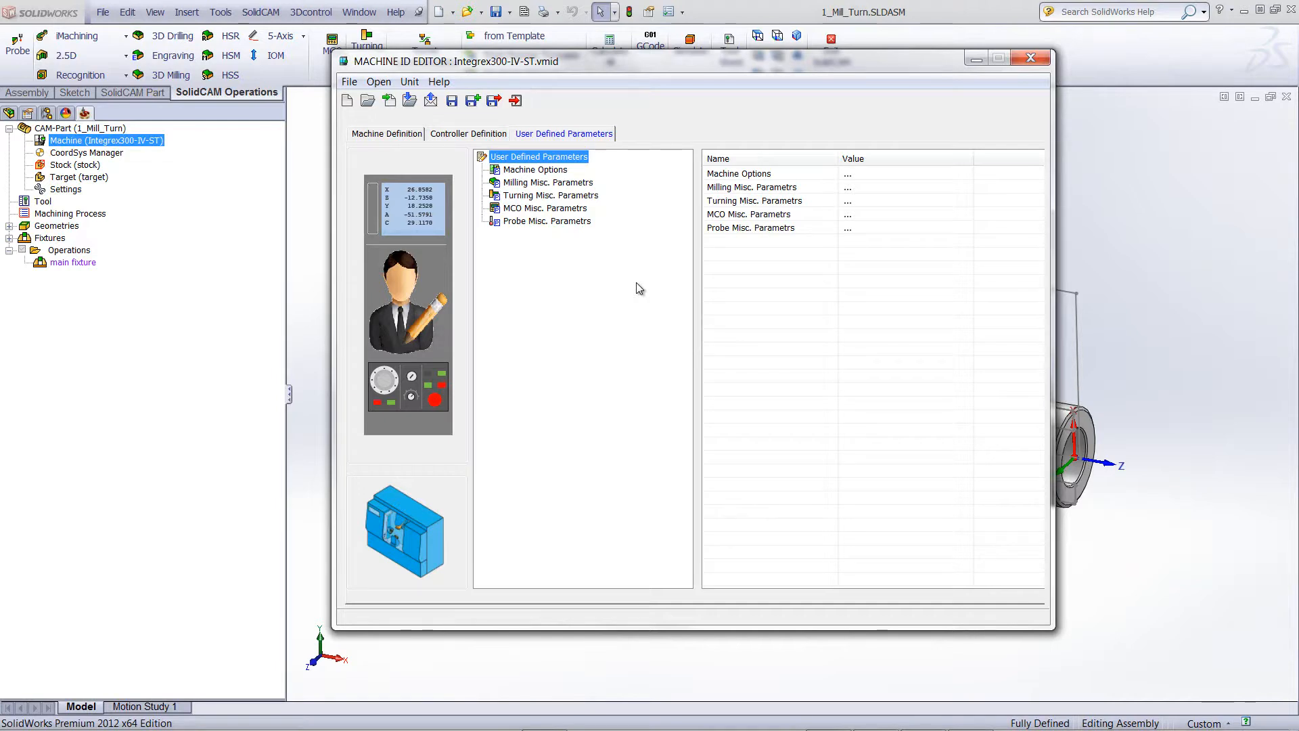
{"action": "left_click", "coordinate": [382, 135]}
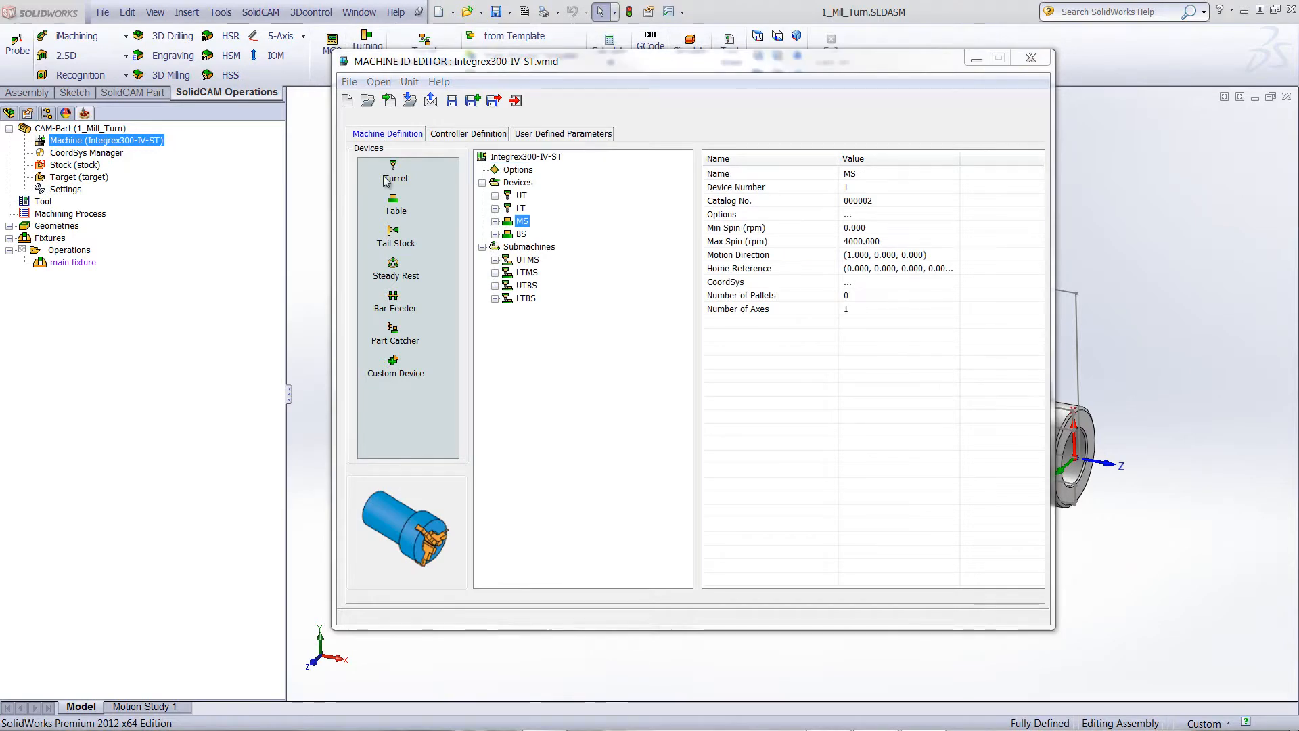
Open the machine simulation for the Integrex300-IV-ST and examine the machine body and its upper milling head up close.
{"action": "left_click", "coordinate": [366, 79]}
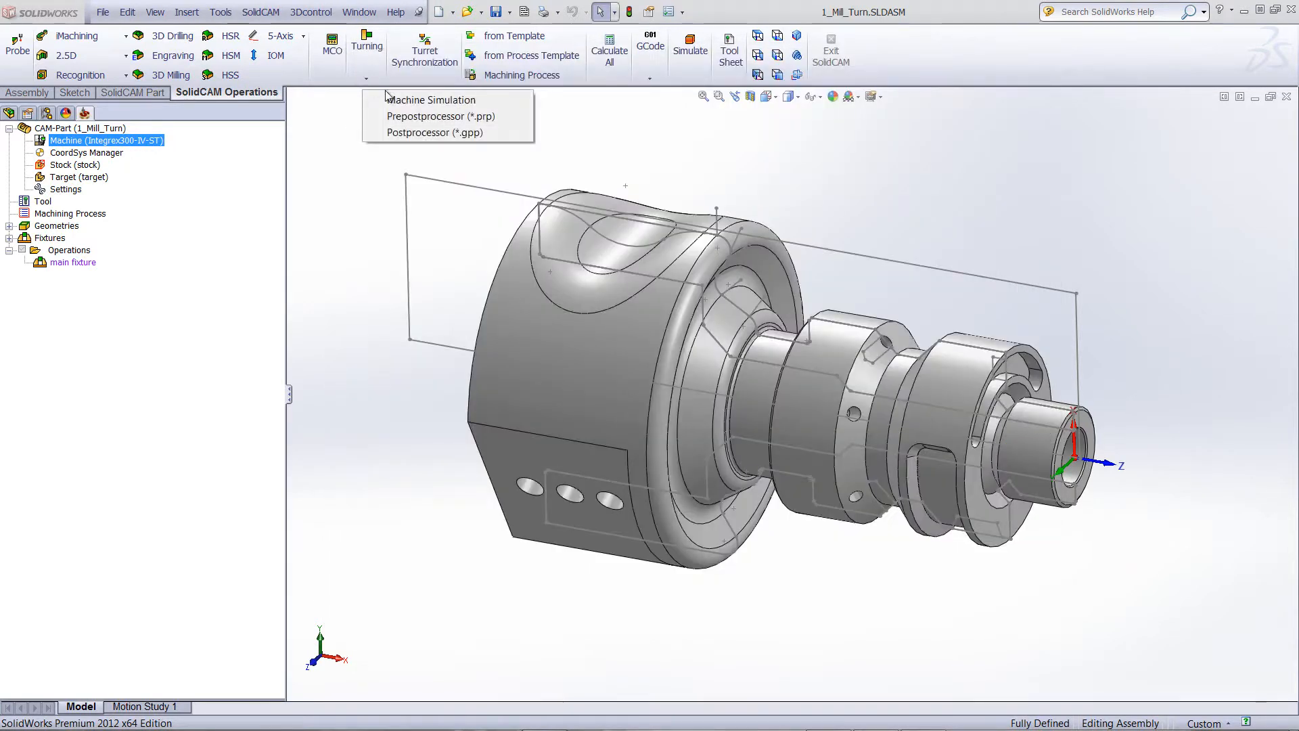
{"action": "left_click", "coordinate": [395, 102]}
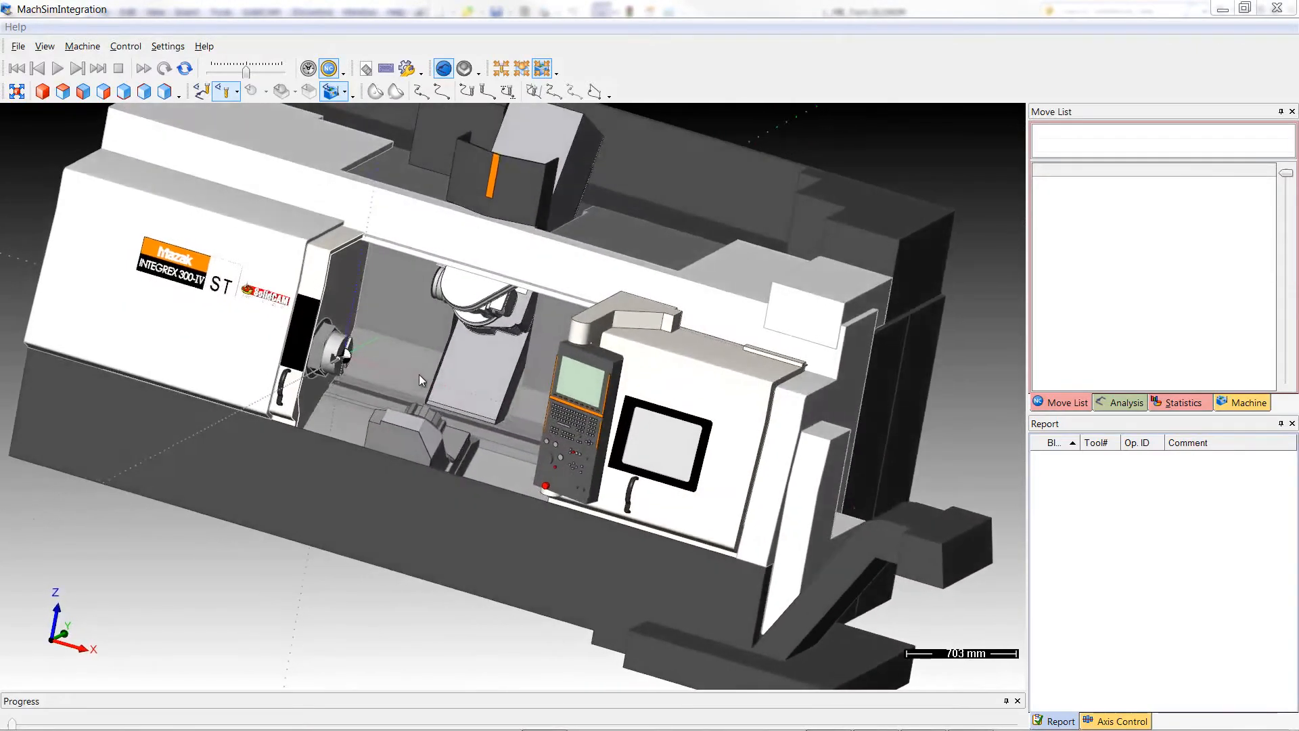
{"action": "middle_click_drag", "start_coordinate": [419, 374], "coordinate": [458, 387]}
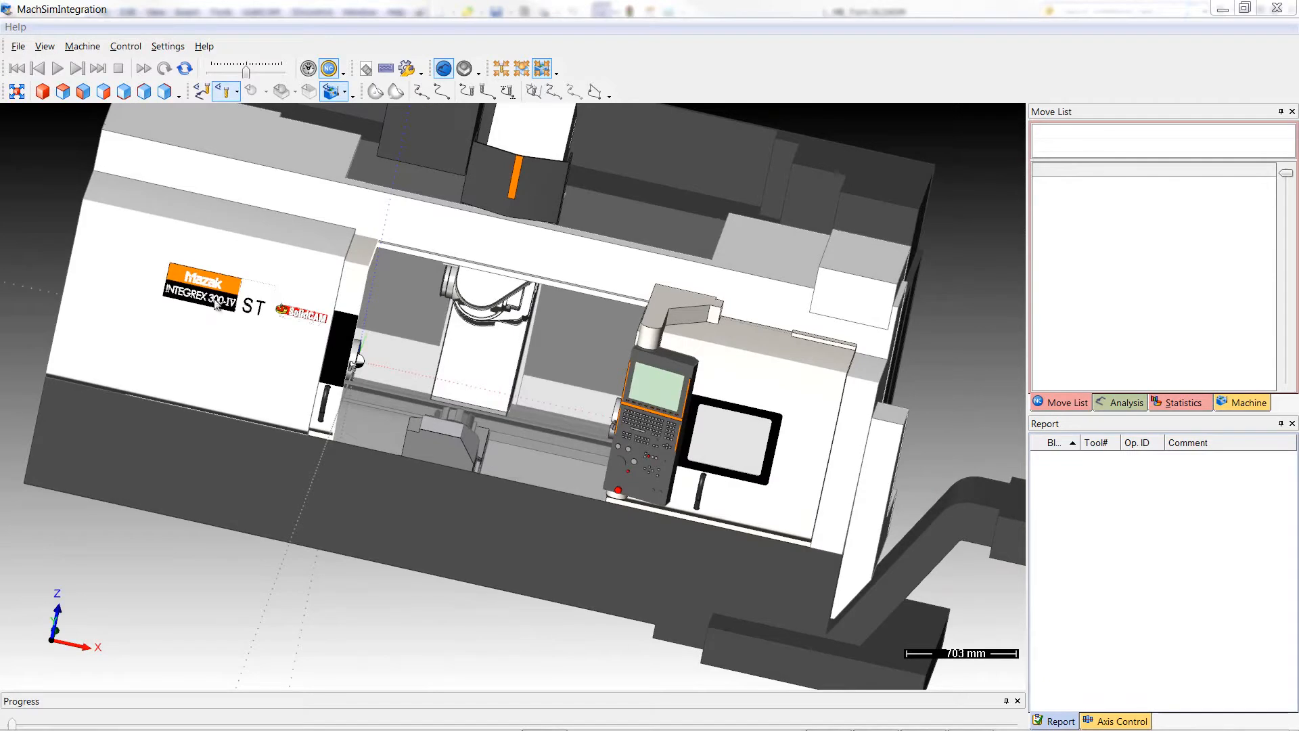
{"action": "mouse_move", "coordinate": [466, 382]}
{"action": "middle_mouse_down"}
{"action": "mouse_move", "coordinate": [379, 331]}
{"action": "mouse_move", "coordinate": [338, 345]}
{"action": "mouse_move", "coordinate": [492, 379]}
{"action": "middle_mouse_up"}
{"action": "scroll", "coordinate": [558, 395], "scroll_direction": "up", "scroll_amount": 6}
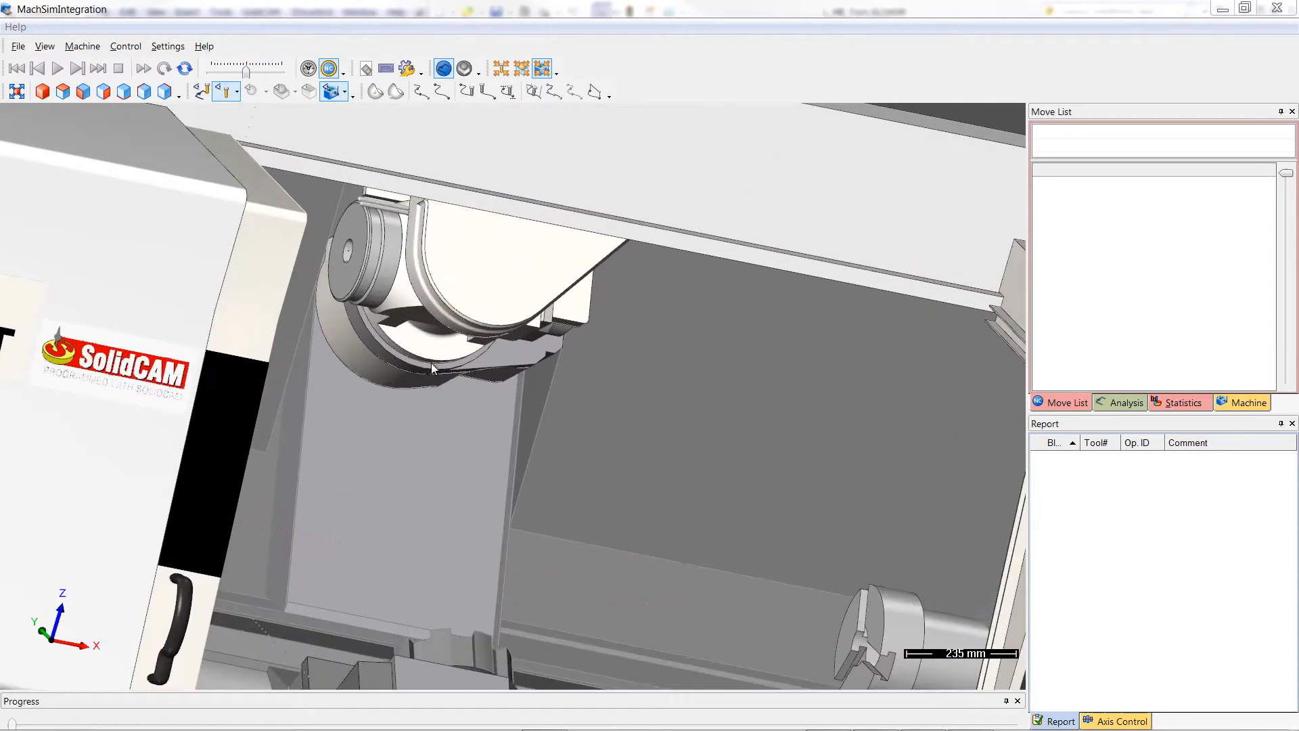
{"action": "middle_click_drag", "start_coordinate": [416, 387], "coordinate": [375, 508]}
{"action": "scroll", "coordinate": [400, 487], "scroll_direction": "down", "scroll_amount": 4}
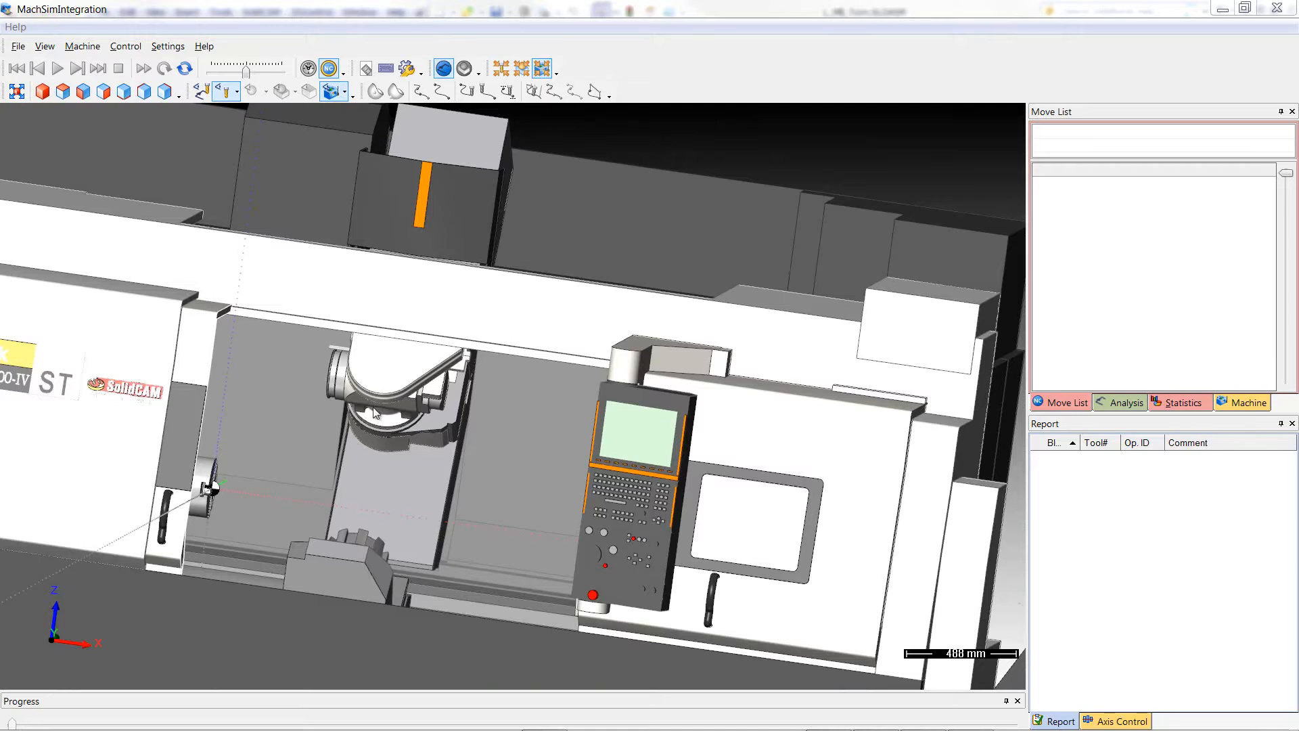
Examine the main spindle, lower turret and back spindle inside the simulated machine from several angles.
{"action": "left_click_drag", "start_coordinate": [391, 390], "coordinate": [374, 396]}
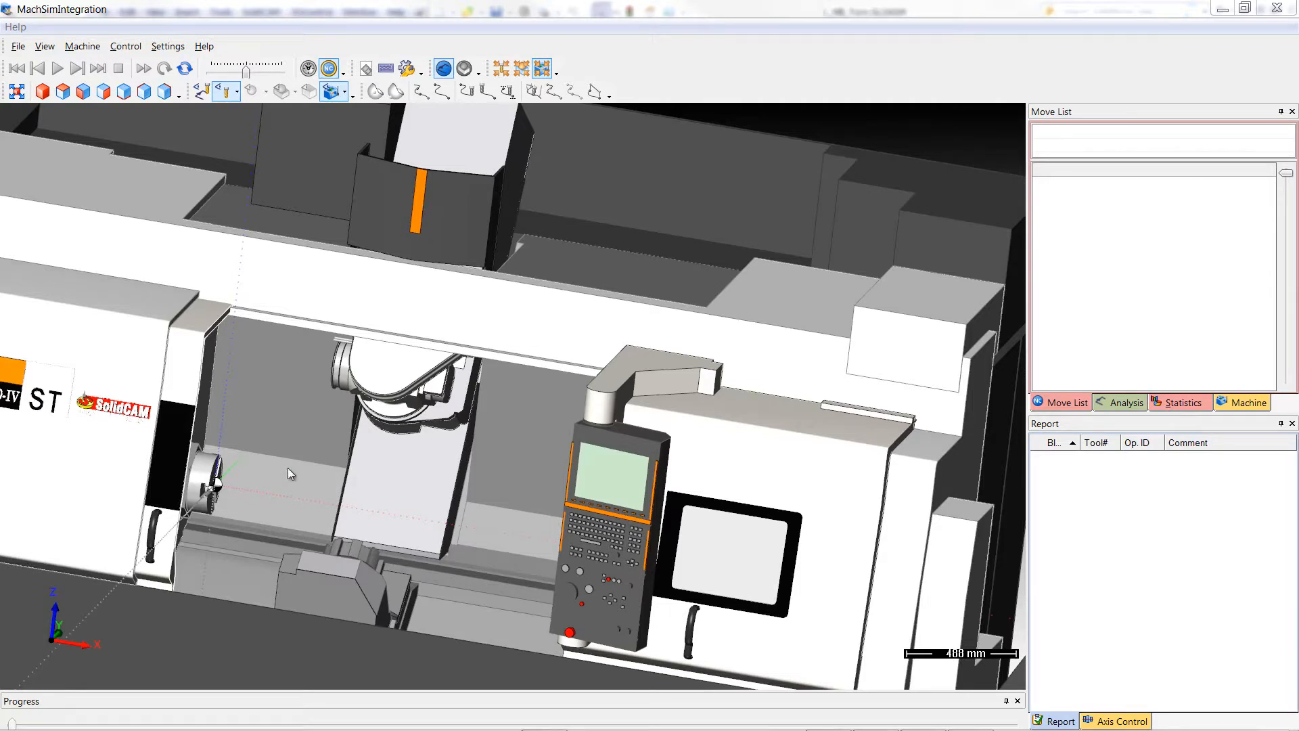
{"action": "mouse_move", "coordinate": [348, 468]}
{"action": "left_mouse_down"}
{"action": "mouse_move", "coordinate": [468, 486]}
{"action": "mouse_move", "coordinate": [416, 457]}
{"action": "mouse_move", "coordinate": [350, 488]}
{"action": "left_mouse_up"}
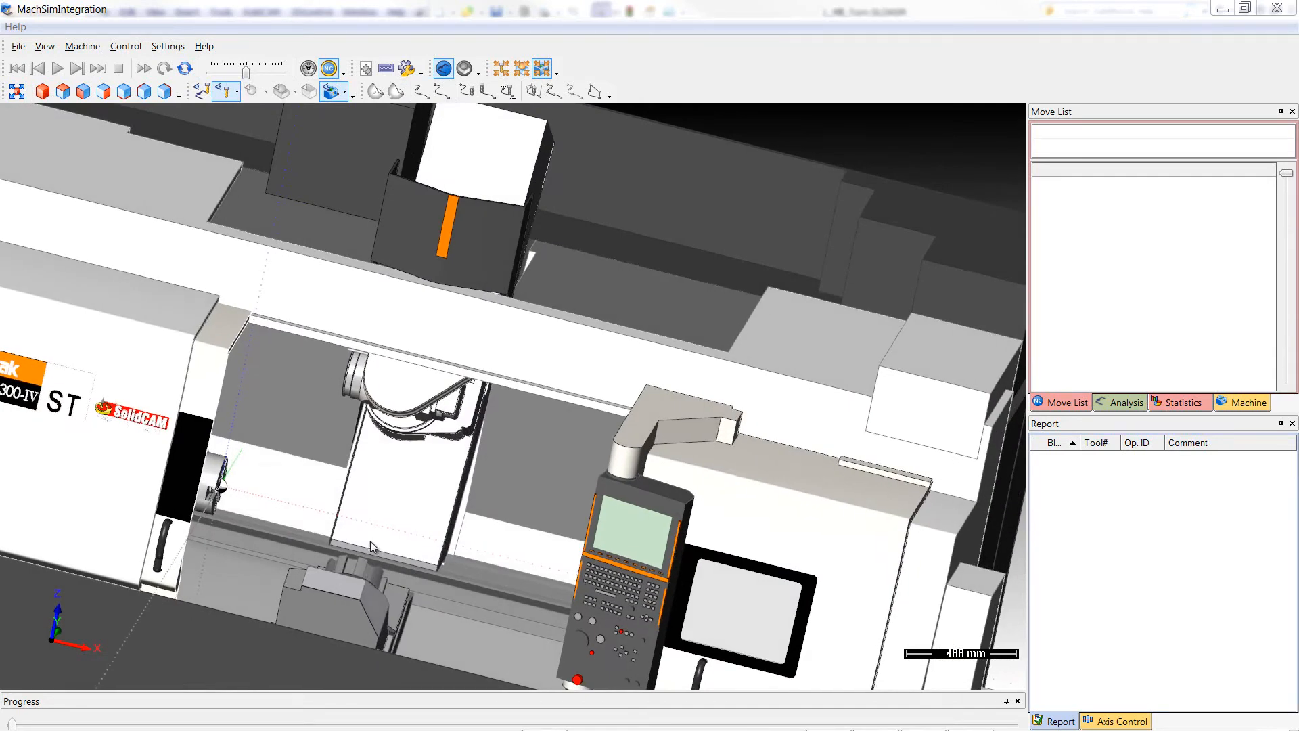
{"action": "left_click_drag", "start_coordinate": [355, 557], "coordinate": [314, 541]}
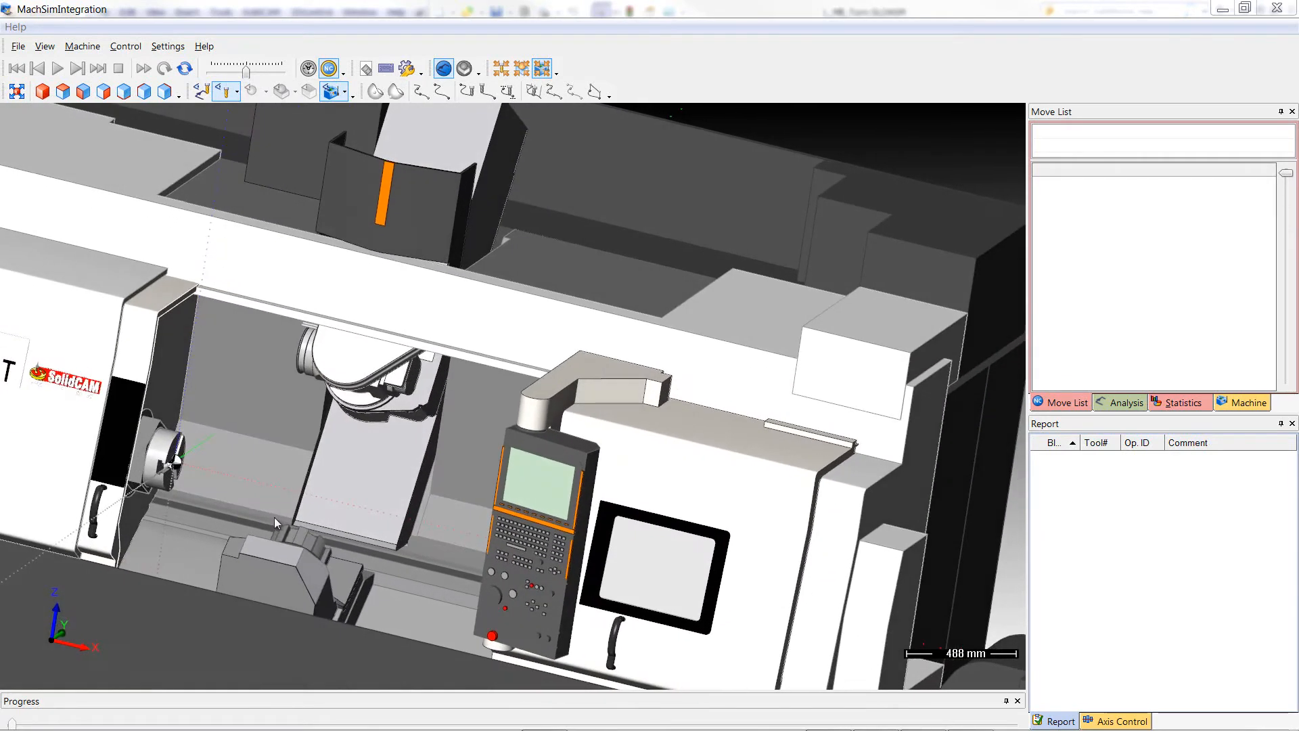
{"action": "left_click_drag", "start_coordinate": [168, 460], "coordinate": [449, 558]}
{"action": "left_click_drag", "start_coordinate": [611, 573], "coordinate": [457, 525]}
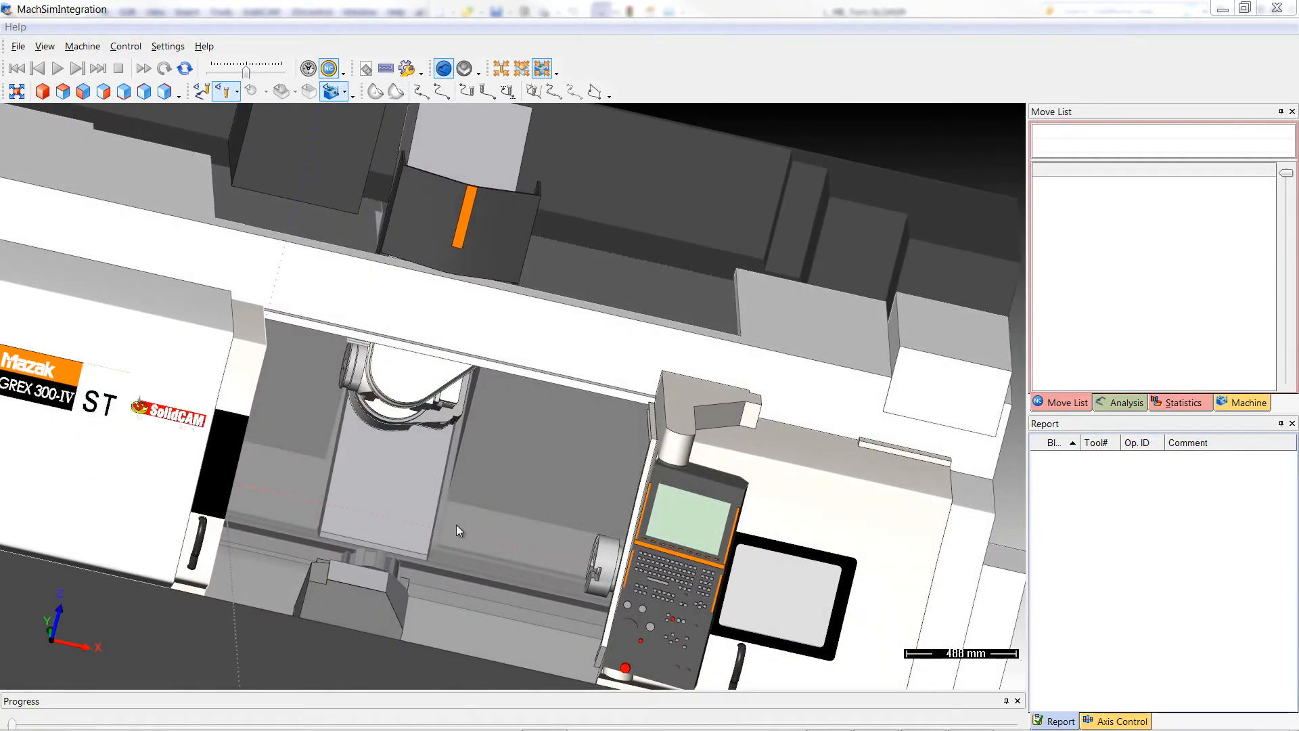
{"action": "scroll", "coordinate": [456, 524], "scroll_direction": "down", "scroll_amount": 2}
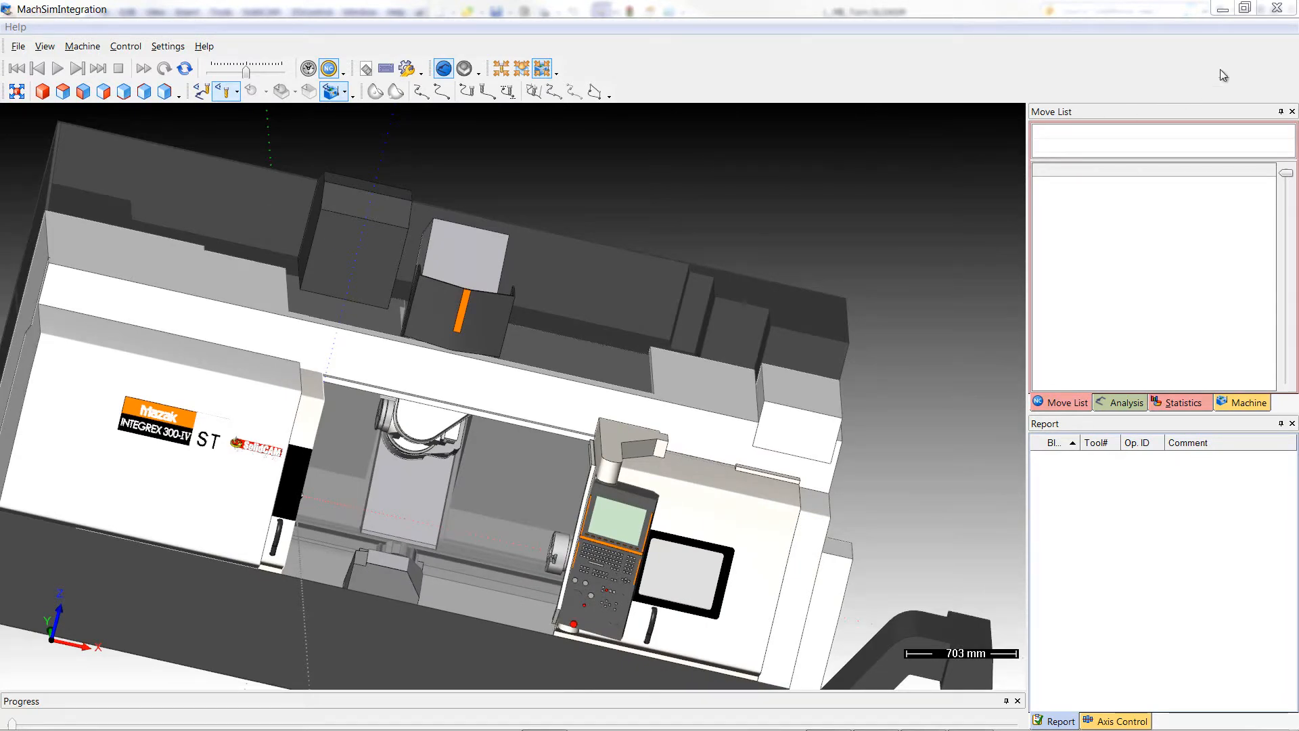
Close the machine simulation and view the parameters of the UT turret in the machine definition.
{"action": "left_click", "coordinate": [1277, 8]}
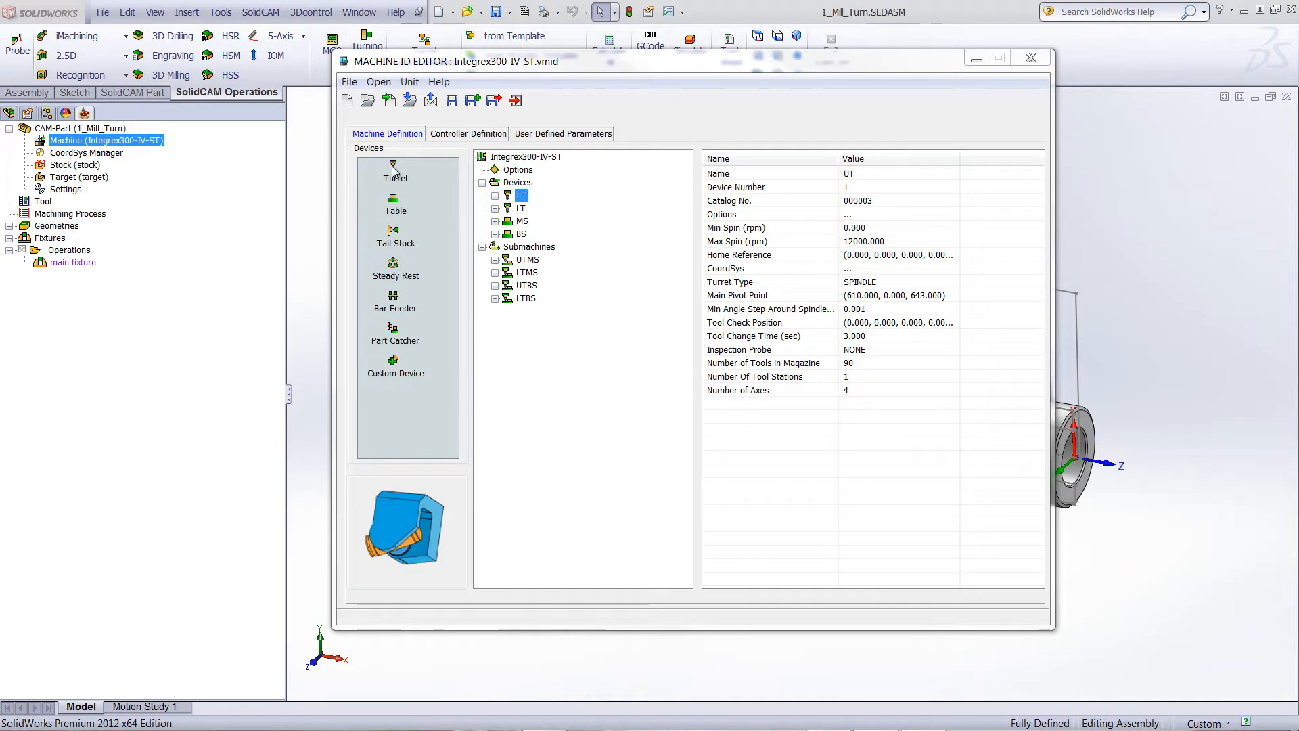
{"action": "mouse_move", "coordinate": [395, 175]}
{"action": "left_mouse_down"}
{"action": "mouse_move", "coordinate": [512, 346]}
{"action": "mouse_move", "coordinate": [534, 301]}
{"action": "mouse_move", "coordinate": [467, 264]}
{"action": "mouse_move", "coordinate": [408, 181]}
{"action": "left_mouse_up"}
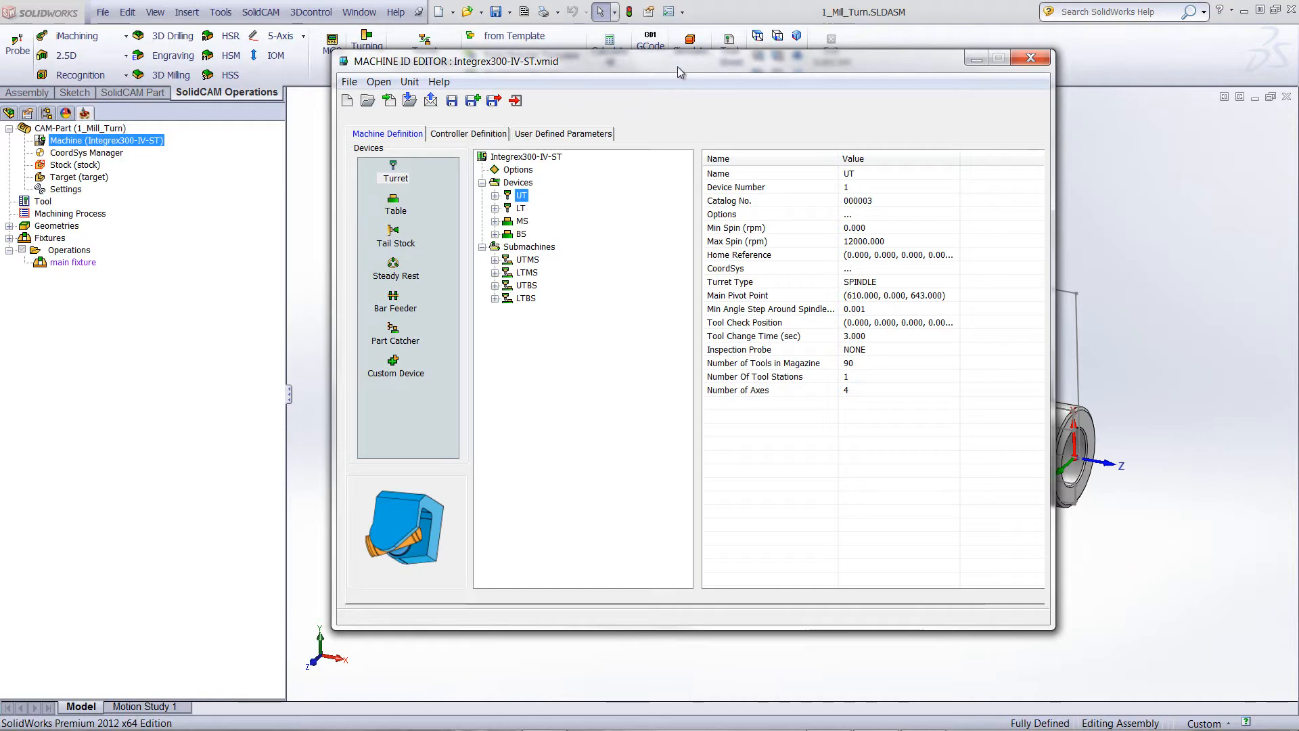
Compare the parameters of the UT and LT turrets and the MS and BS spindles in the machine definition.
{"action": "left_click_drag", "start_coordinate": [677, 63], "coordinate": [735, 63]}
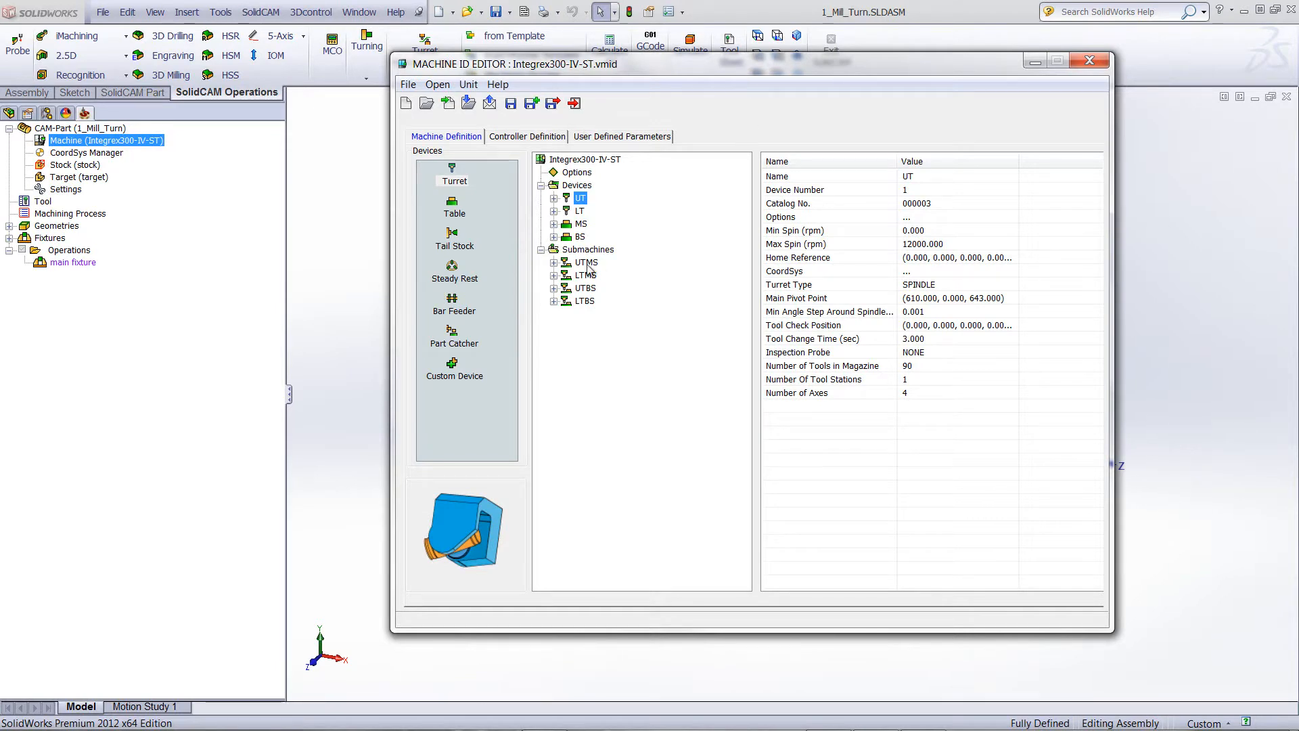
{"action": "left_click", "coordinate": [581, 211]}
{"action": "left_click", "coordinate": [581, 224]}
{"action": "left_click", "coordinate": [584, 237]}
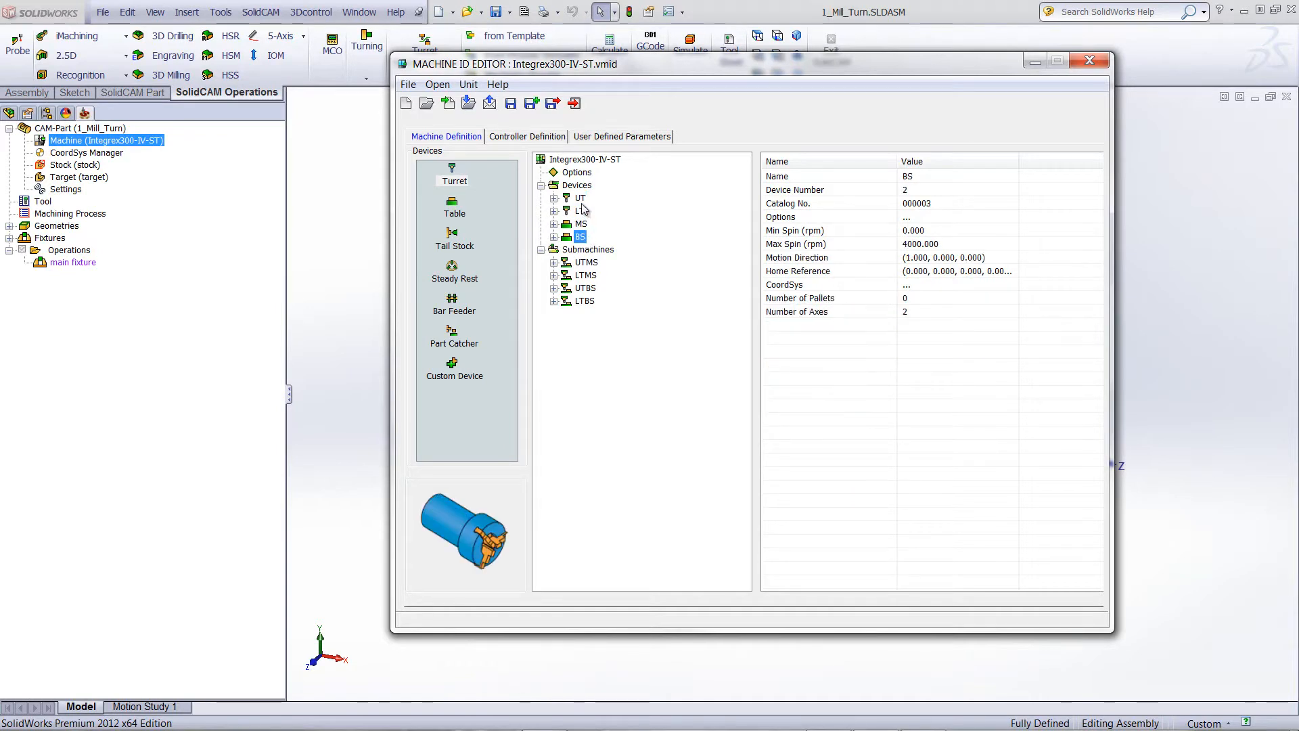
{"action": "left_click", "coordinate": [580, 199]}
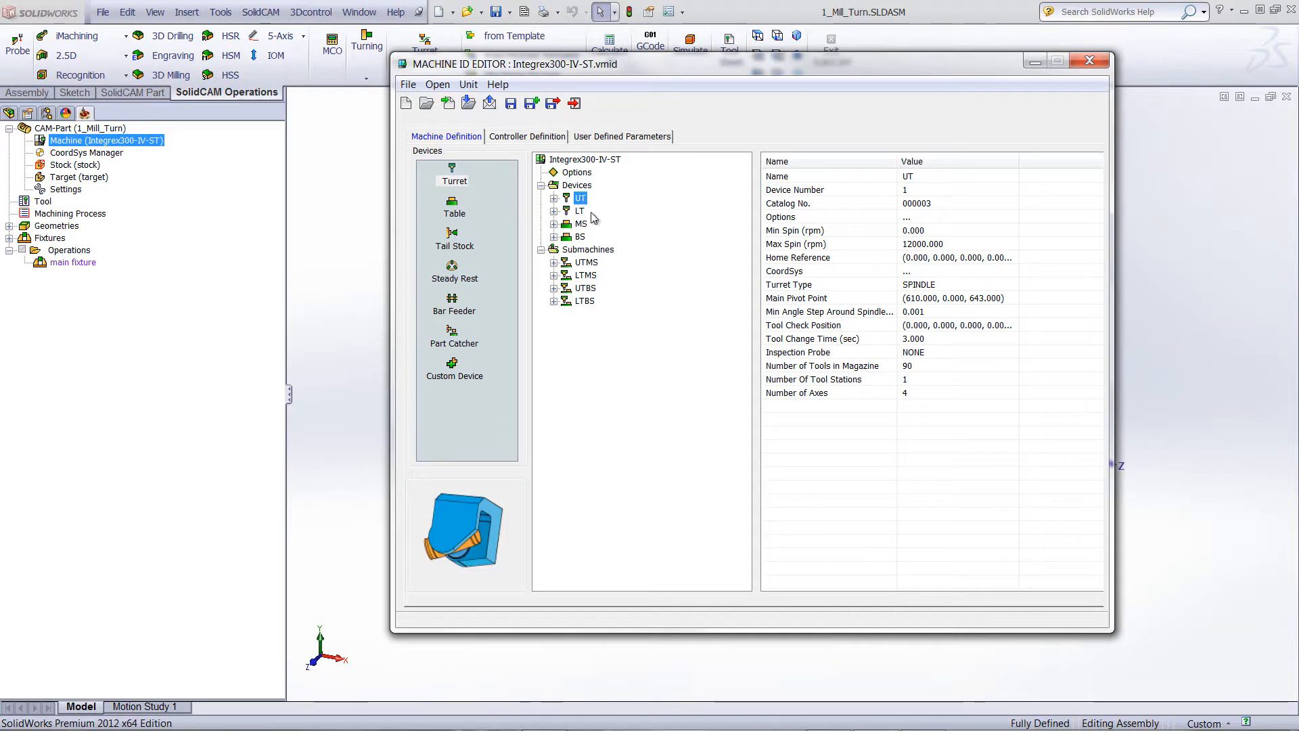
{"action": "left_click", "coordinate": [580, 212]}
{"action": "left_click", "coordinate": [580, 224]}
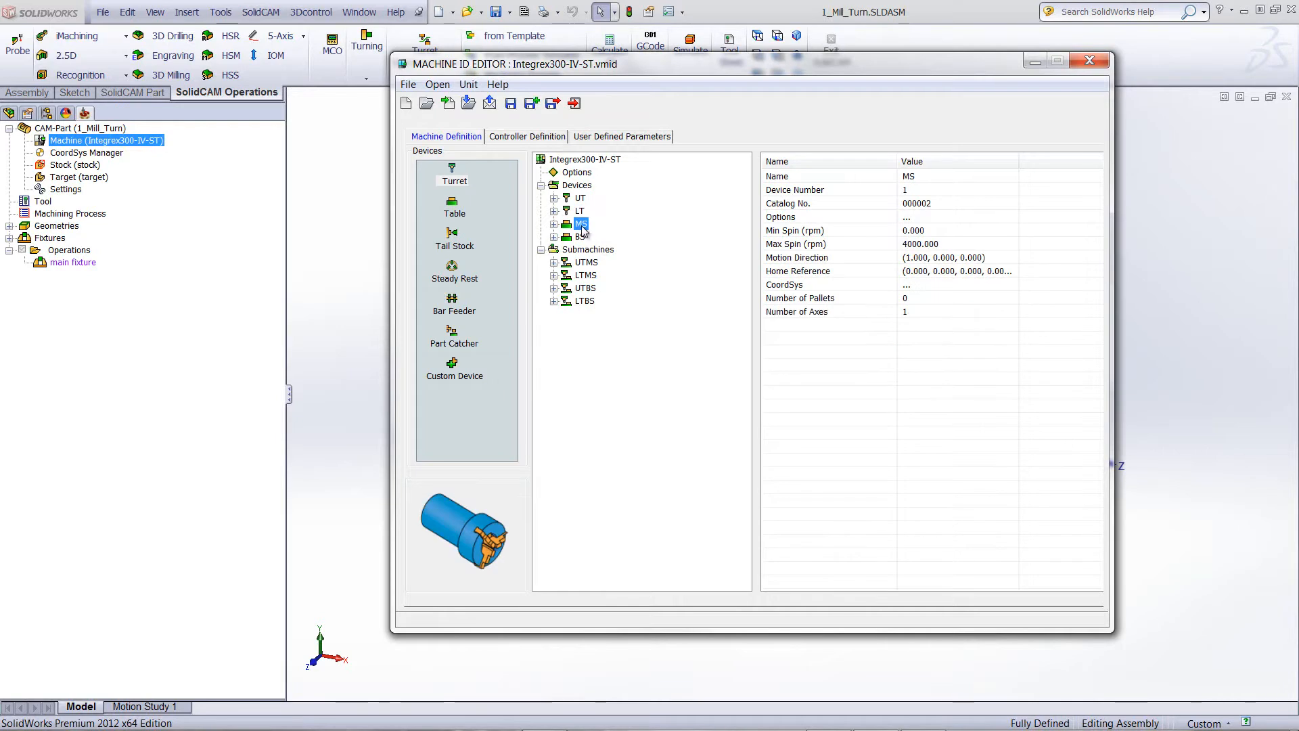
{"action": "left_click", "coordinate": [580, 237]}
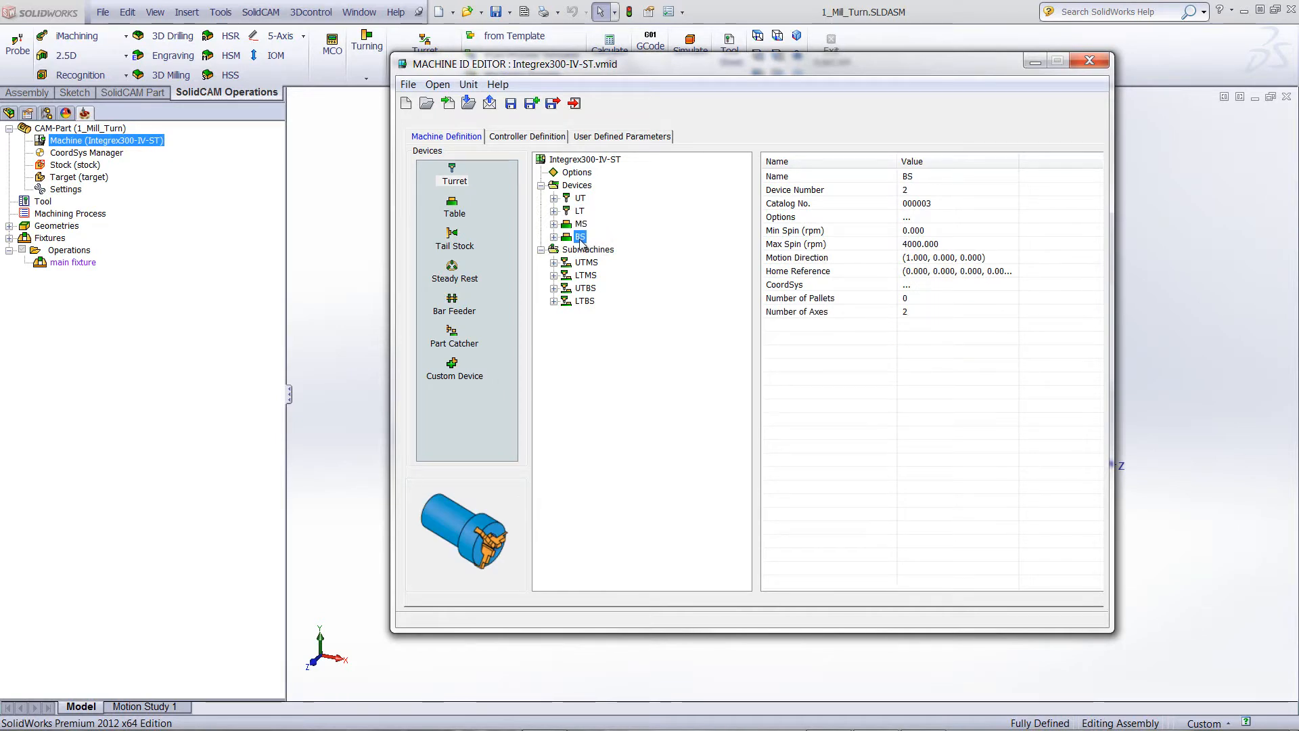
{"action": "left_click", "coordinate": [581, 224]}
{"action": "left_click", "coordinate": [582, 237]}
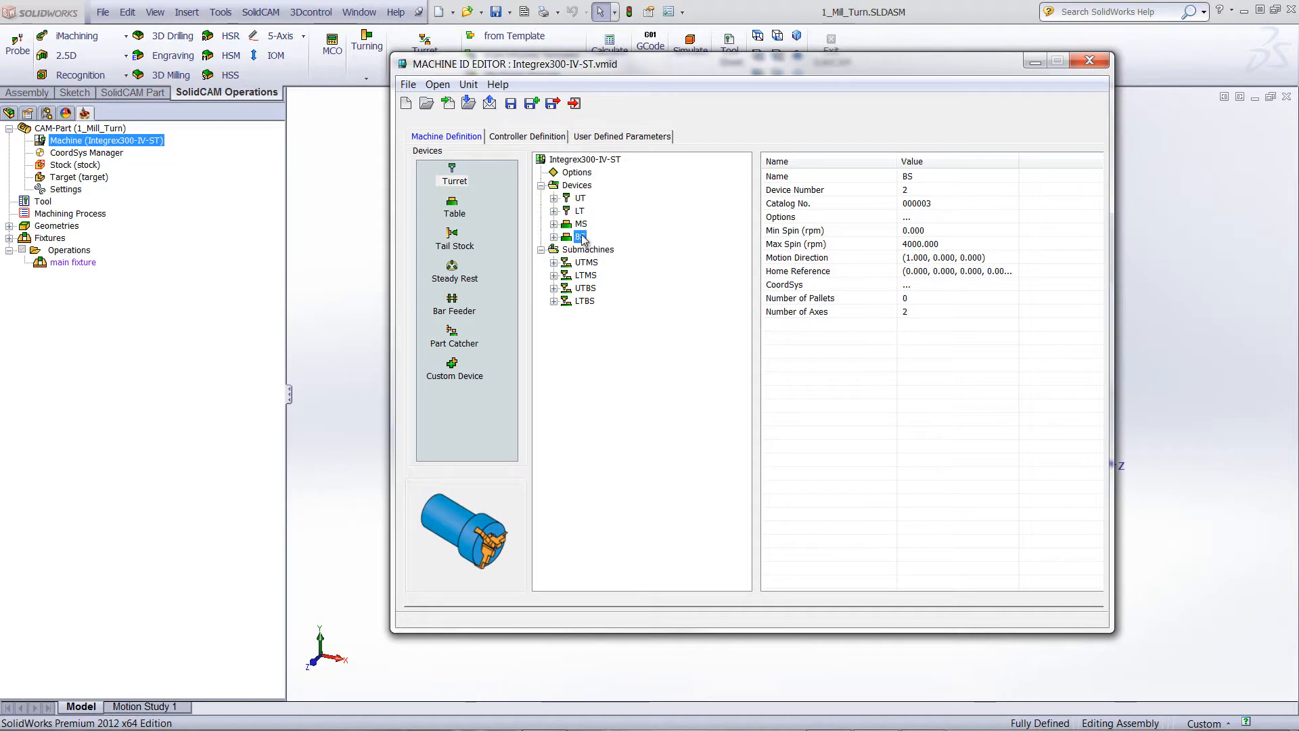
{"action": "left_click", "coordinate": [581, 198]}
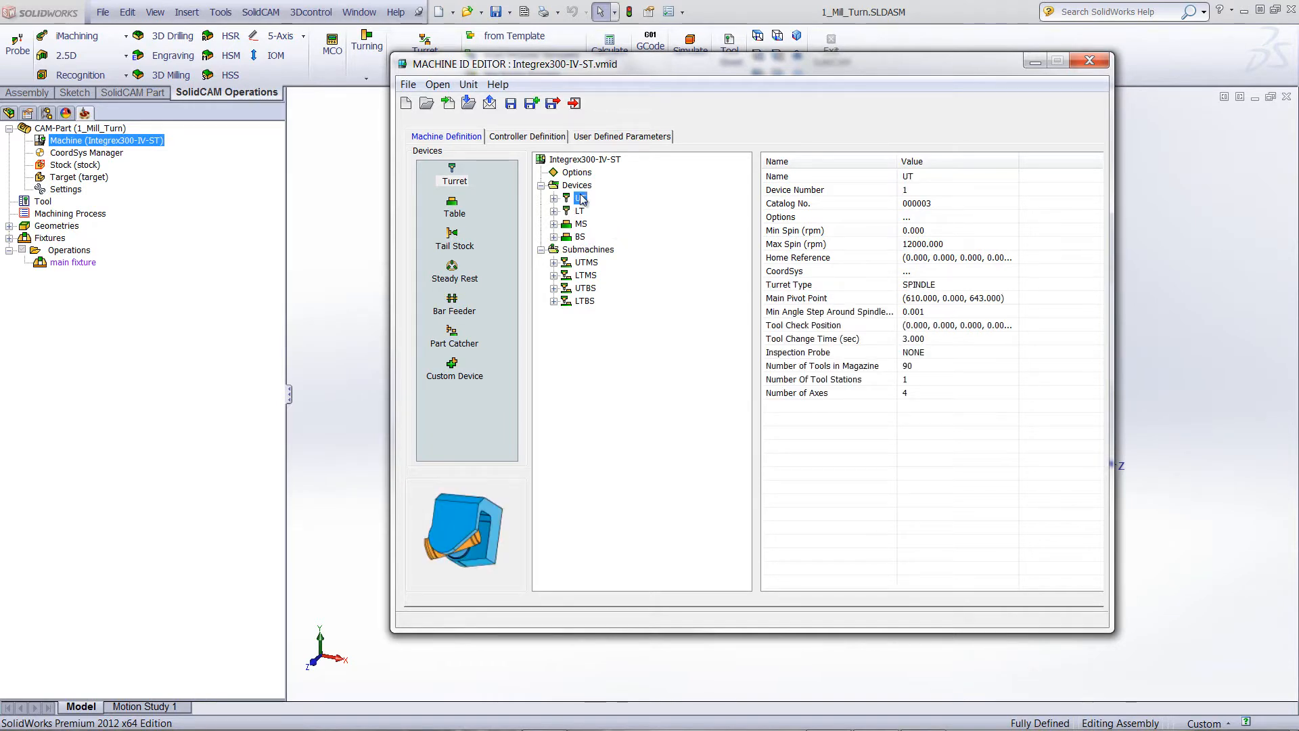
Examine the Z, X and Y axes defined for the UT turret, along with its axes overview.
{"action": "left_click", "coordinate": [554, 199]}
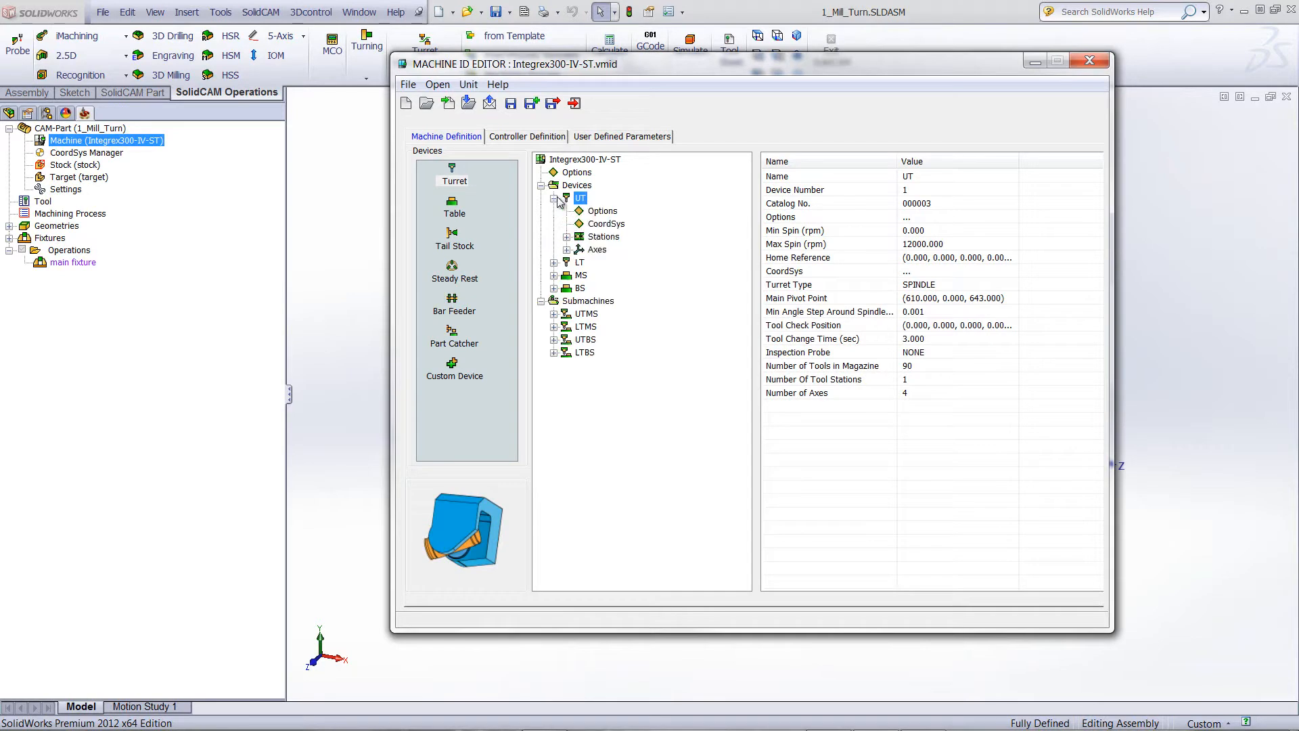
{"action": "left_click", "coordinate": [567, 250]}
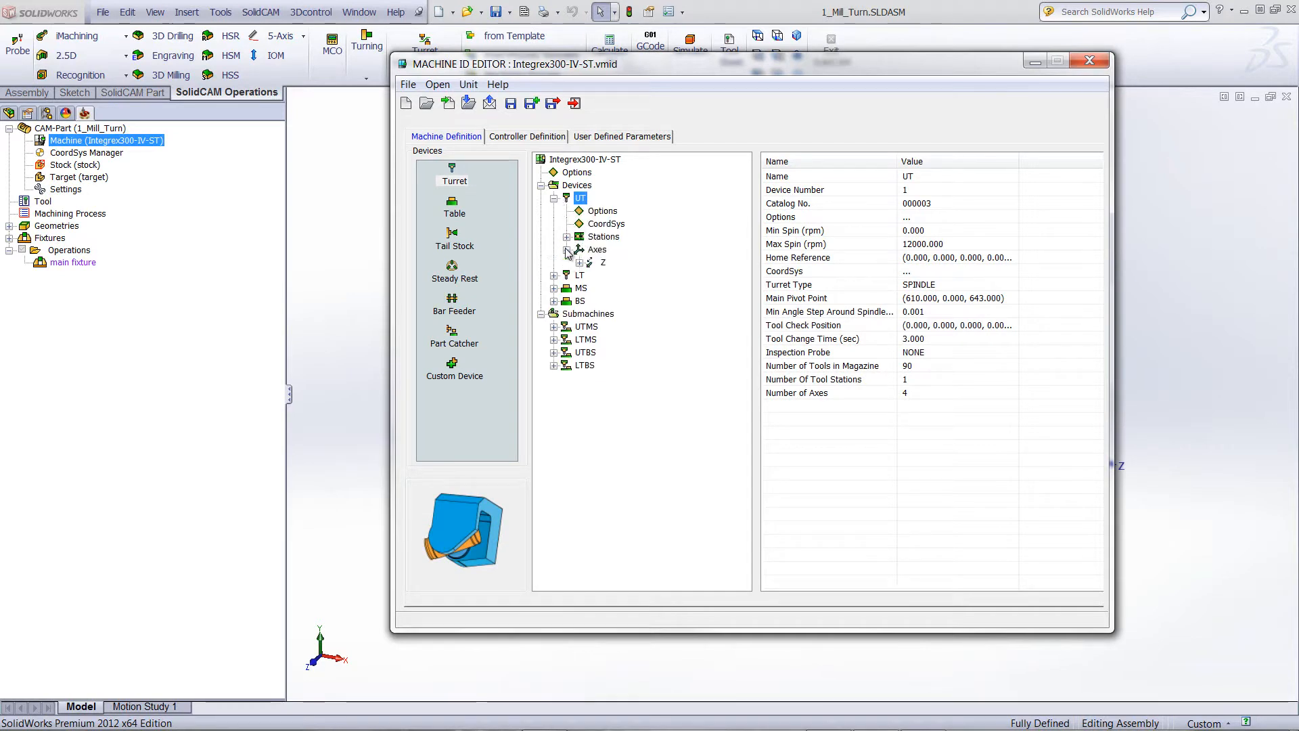
{"action": "left_click", "coordinate": [602, 262]}
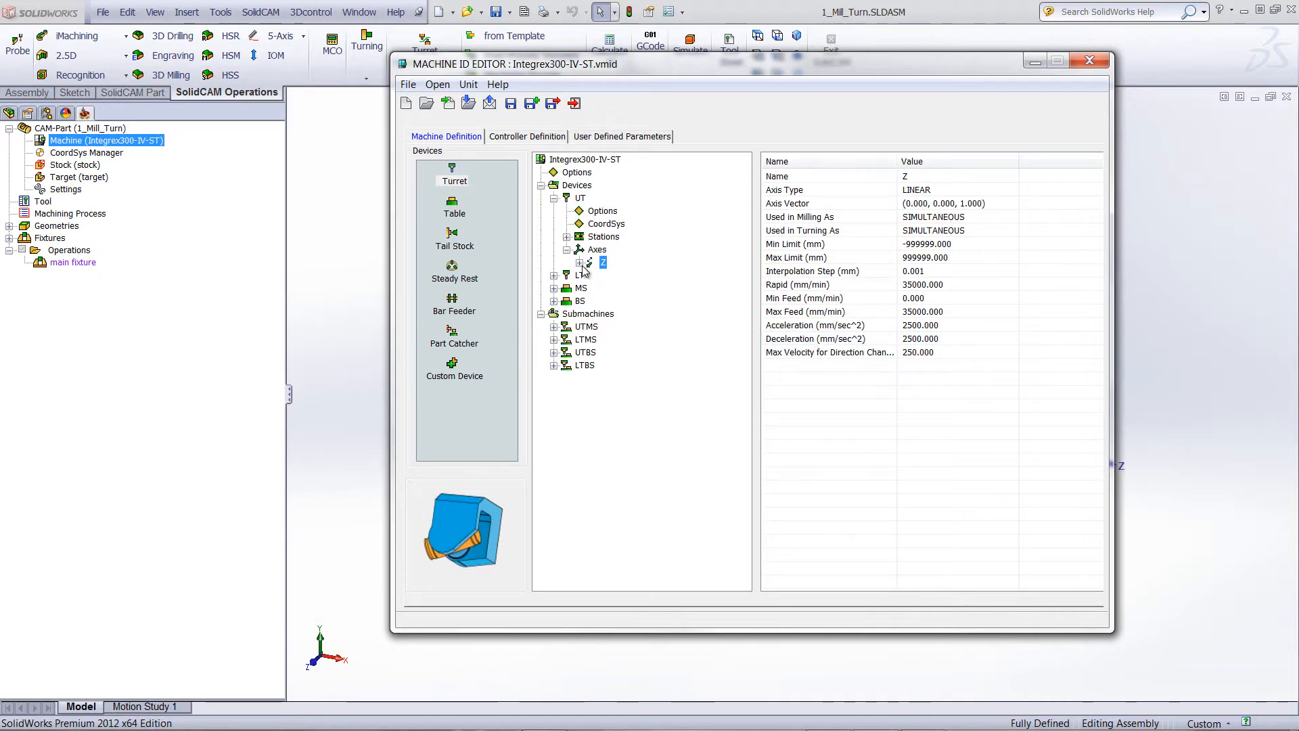
{"action": "left_click", "coordinate": [579, 263]}
{"action": "left_click", "coordinate": [596, 274]}
{"action": "left_click", "coordinate": [593, 275]}
{"action": "left_click", "coordinate": [628, 289]}
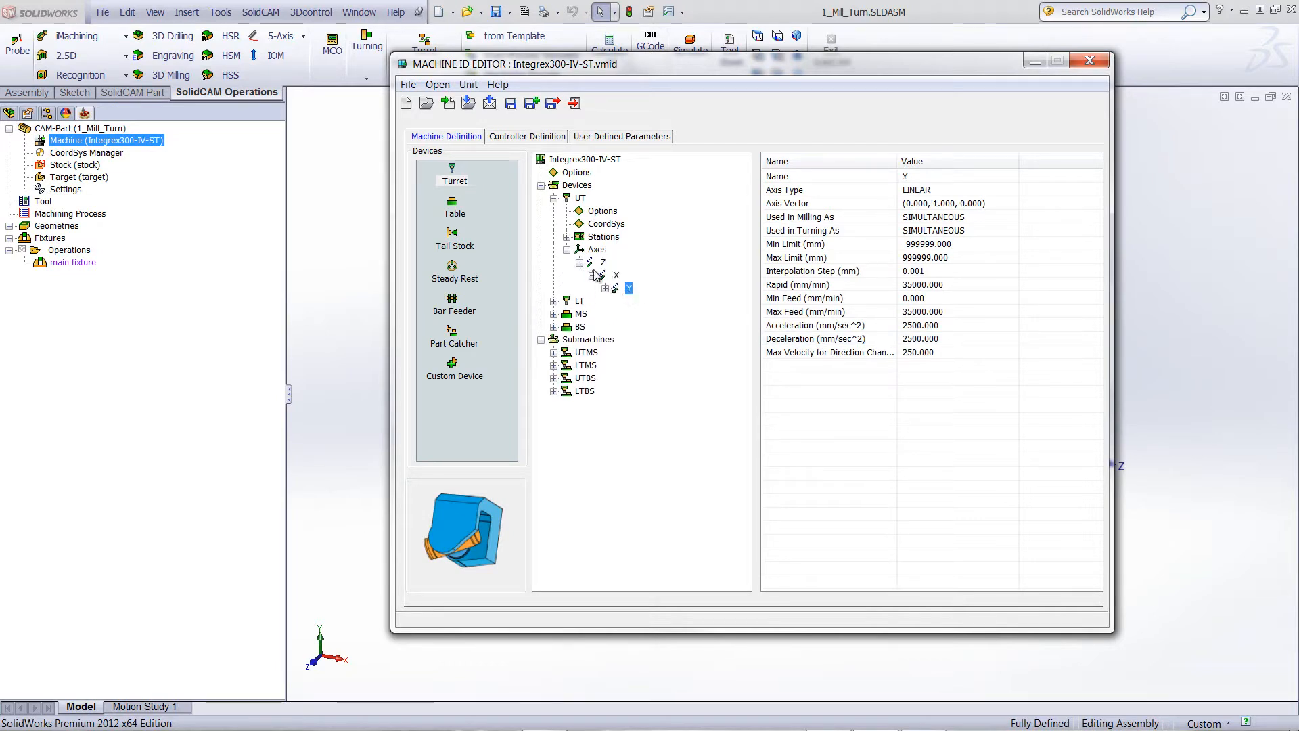
{"action": "left_click", "coordinate": [568, 250]}
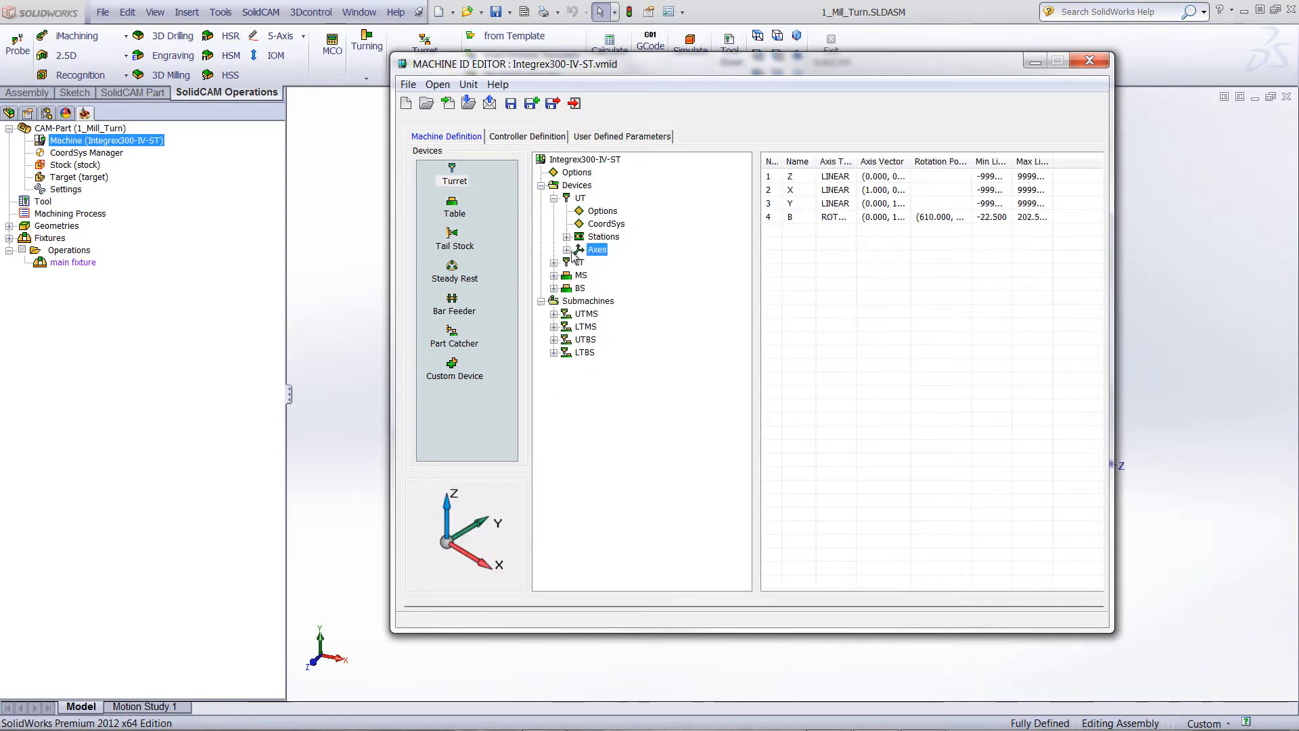
View the coolant, air and rotation options of the UT turret and return to its collapsed device entry.
{"action": "left_click", "coordinate": [601, 210]}
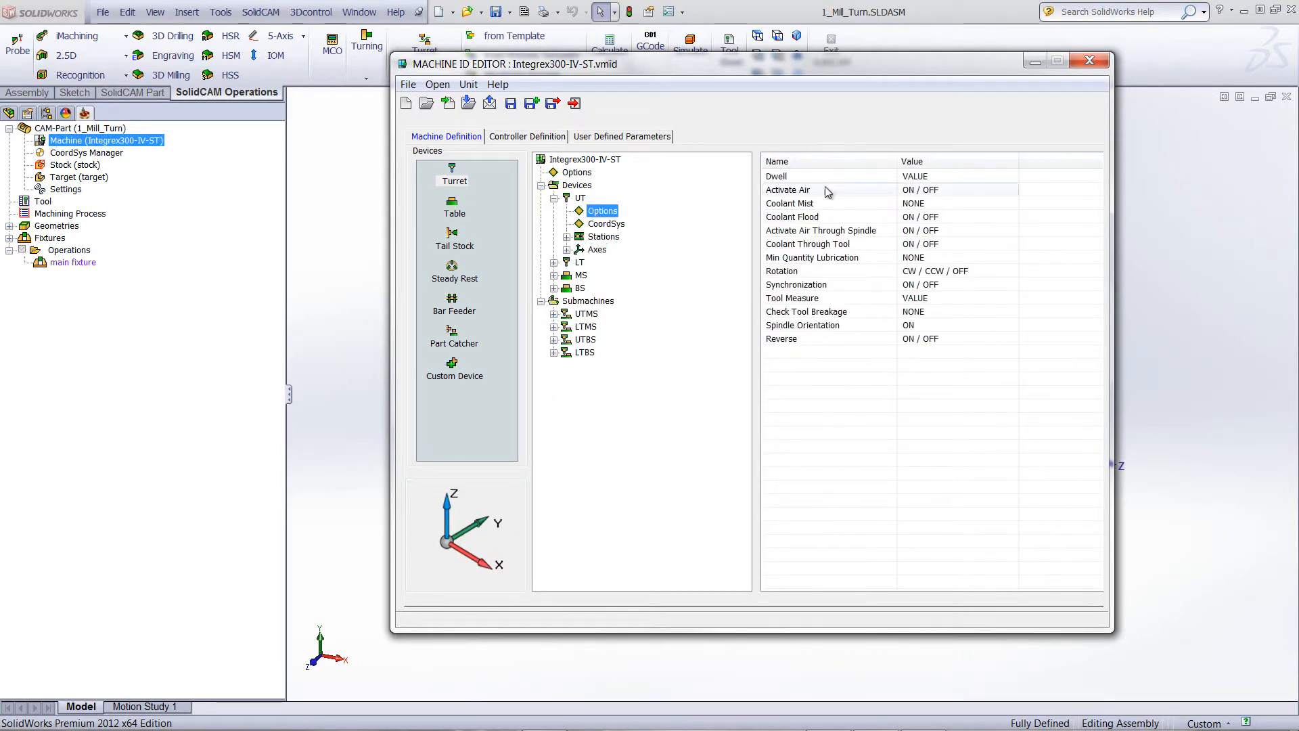
{"action": "left_click", "coordinate": [580, 198]}
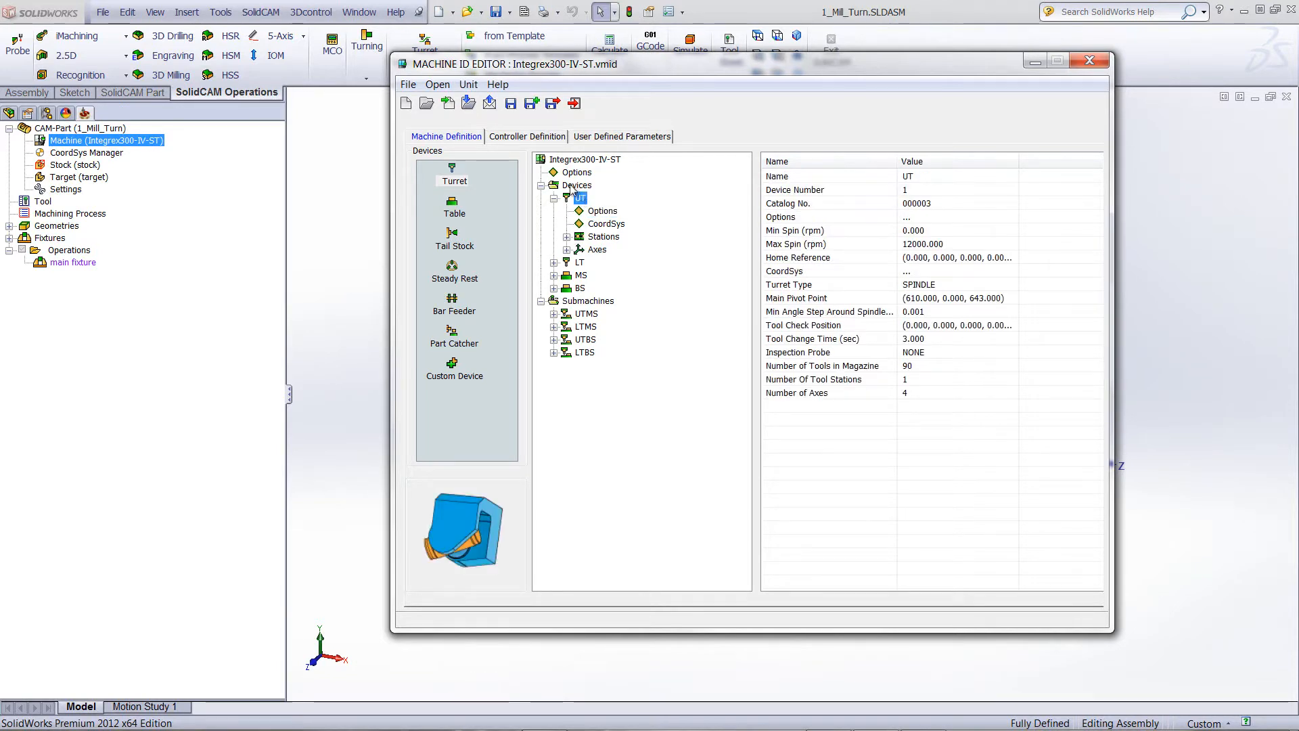
{"action": "left_click", "coordinate": [553, 198]}
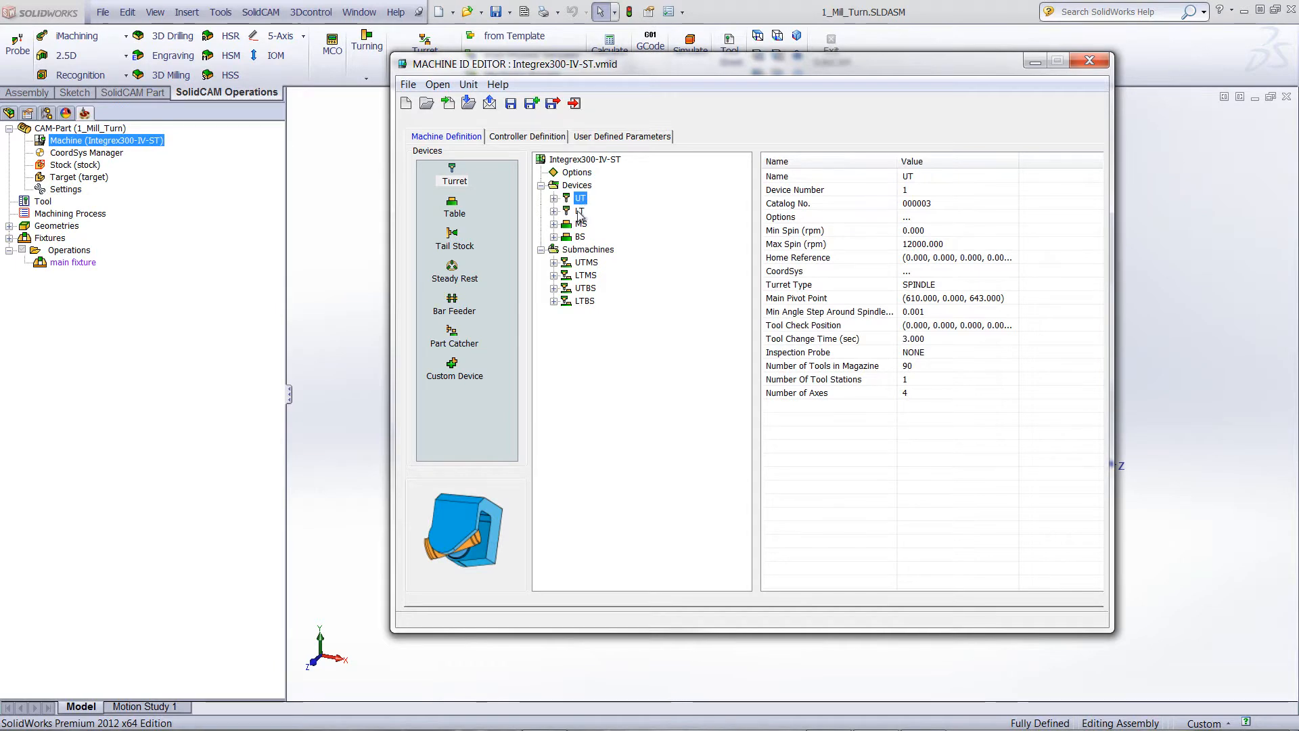
View the parameters of the LT turret again, followed by those of the MS and BS tables.
{"action": "left_click", "coordinate": [580, 212]}
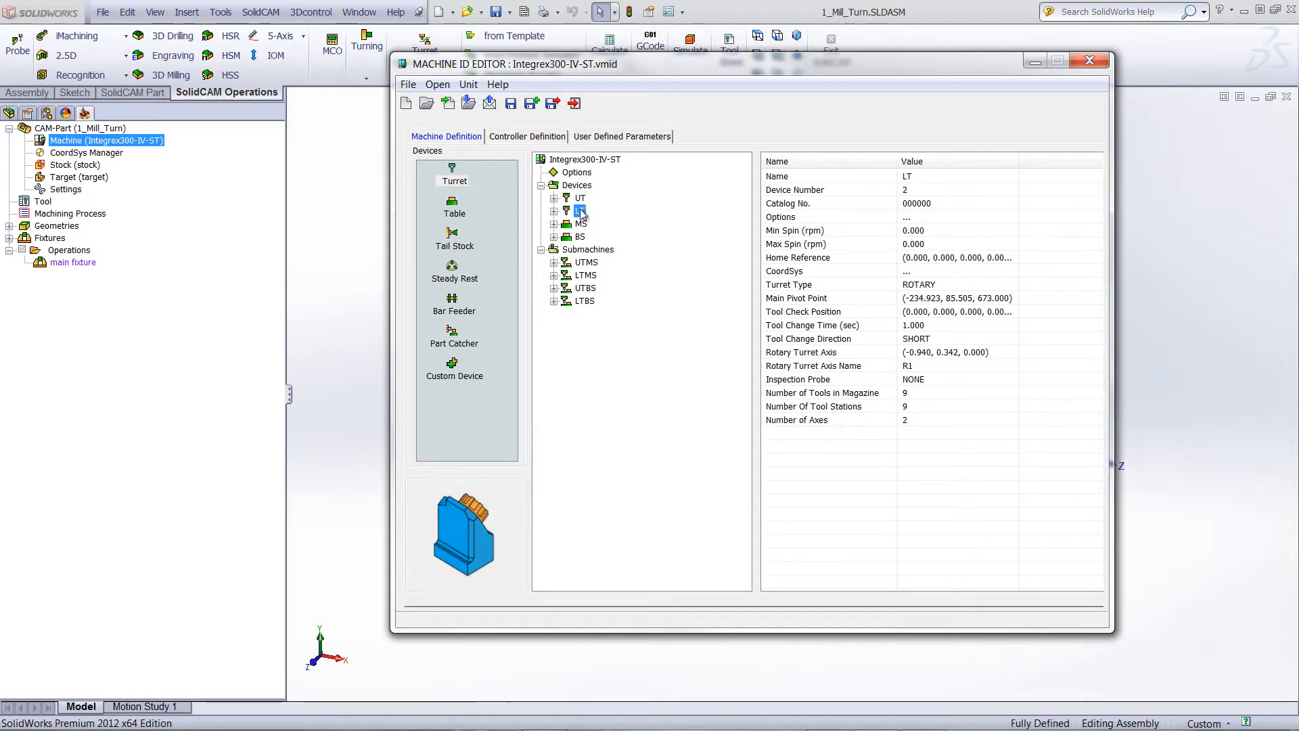
{"action": "left_click", "coordinate": [581, 224]}
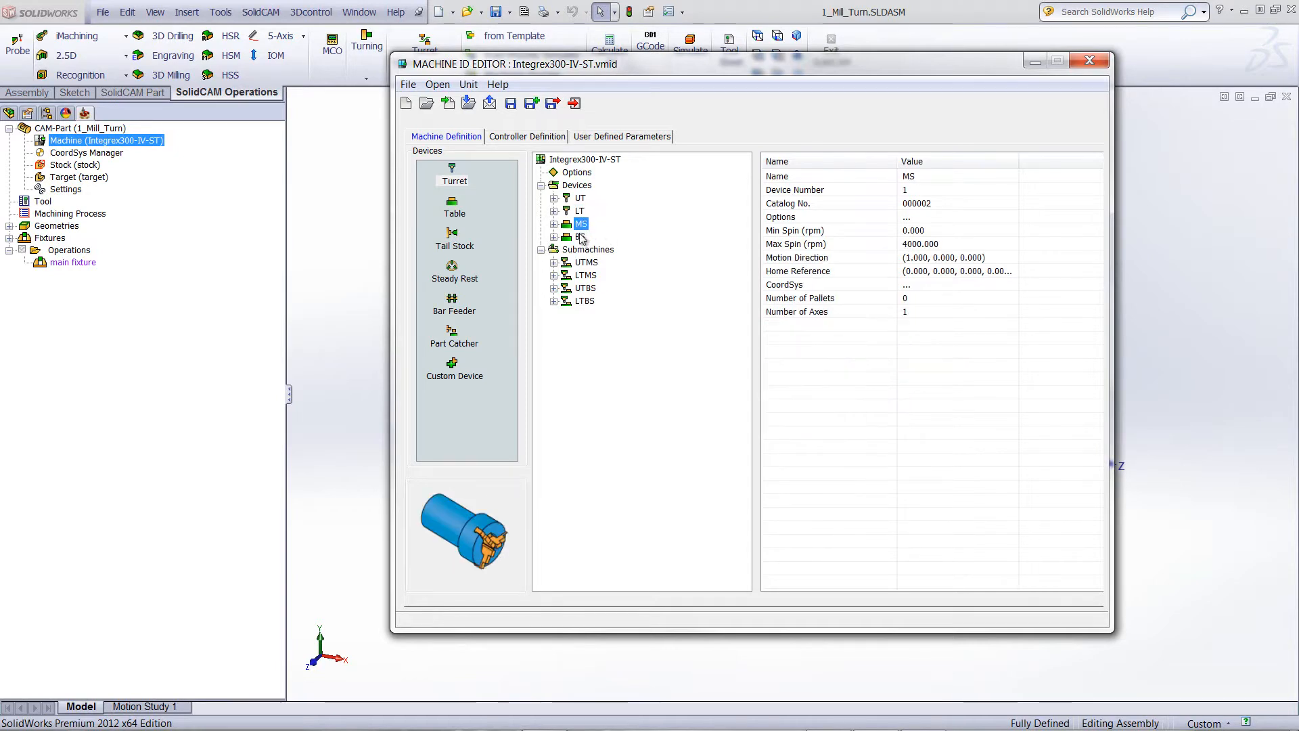
{"action": "left_click", "coordinate": [581, 238]}
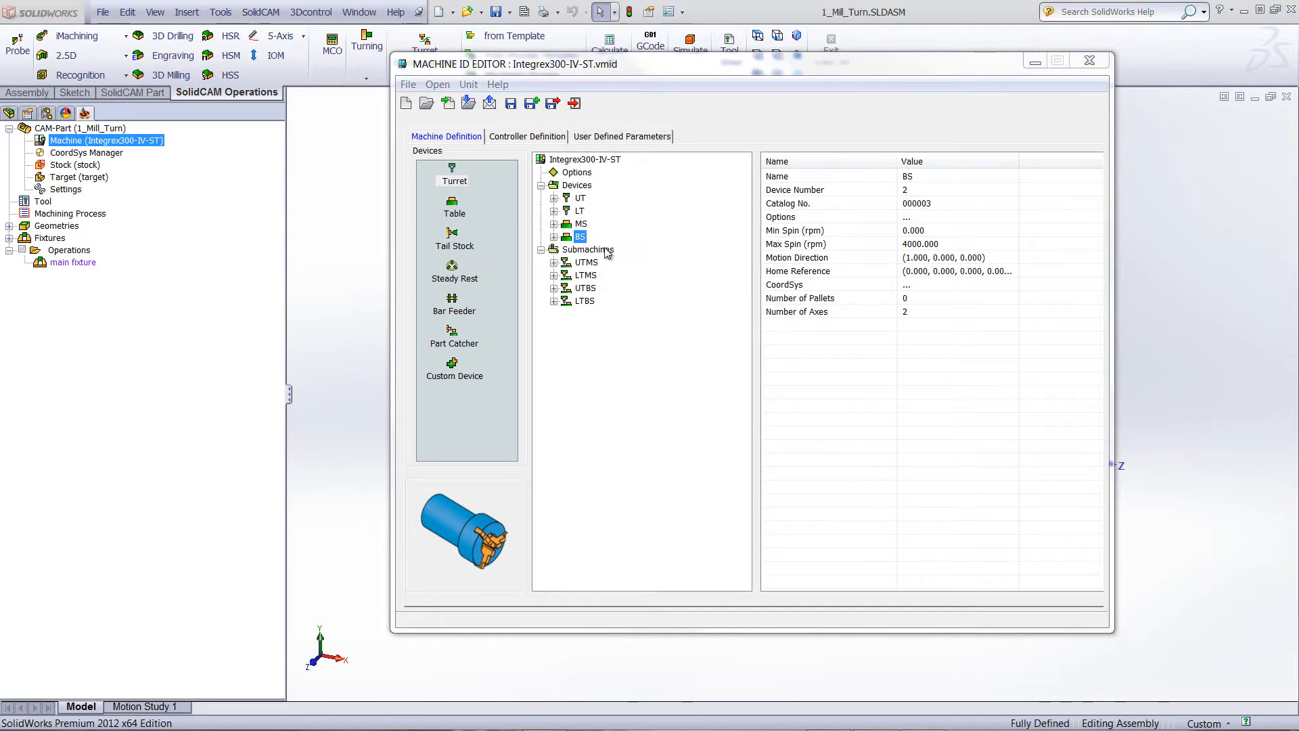
Review the submachine list with its turret and table pairings, then the parameters of submachines UTMS and LTBS.
{"action": "left_click", "coordinate": [605, 251]}
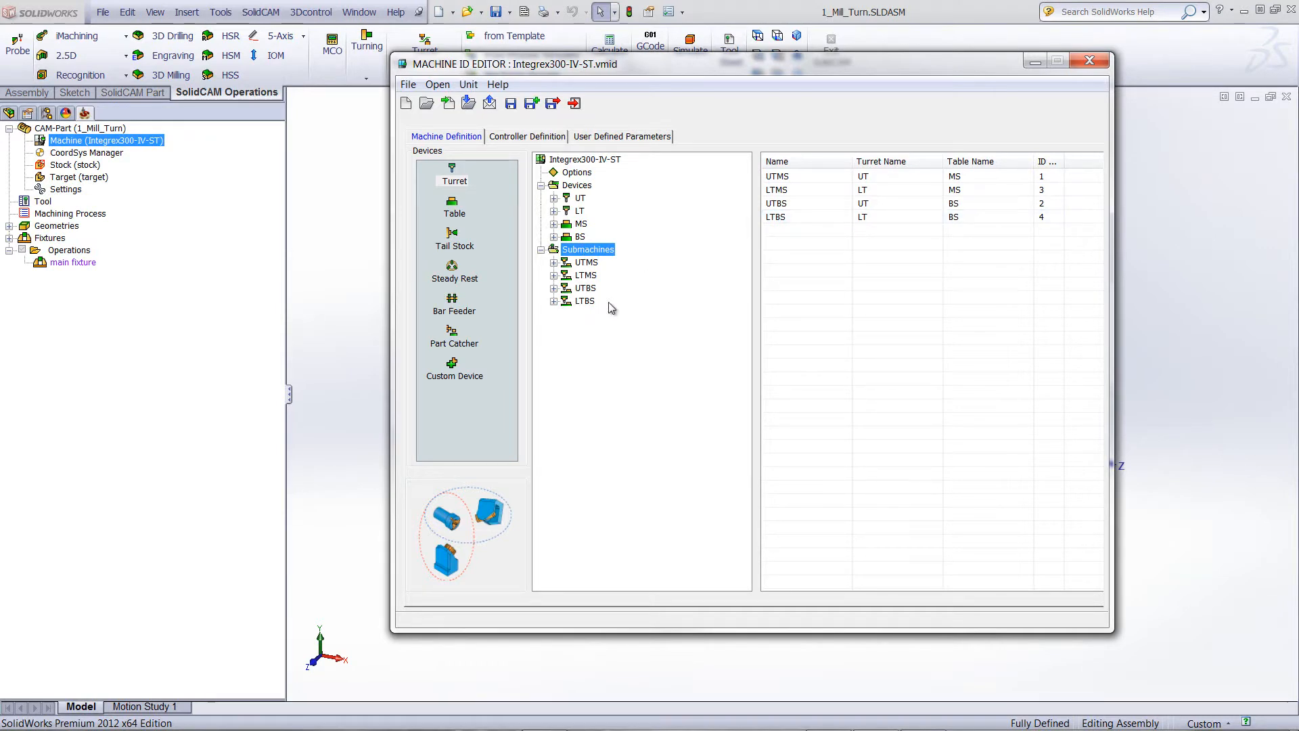
{"action": "left_click", "coordinate": [585, 263]}
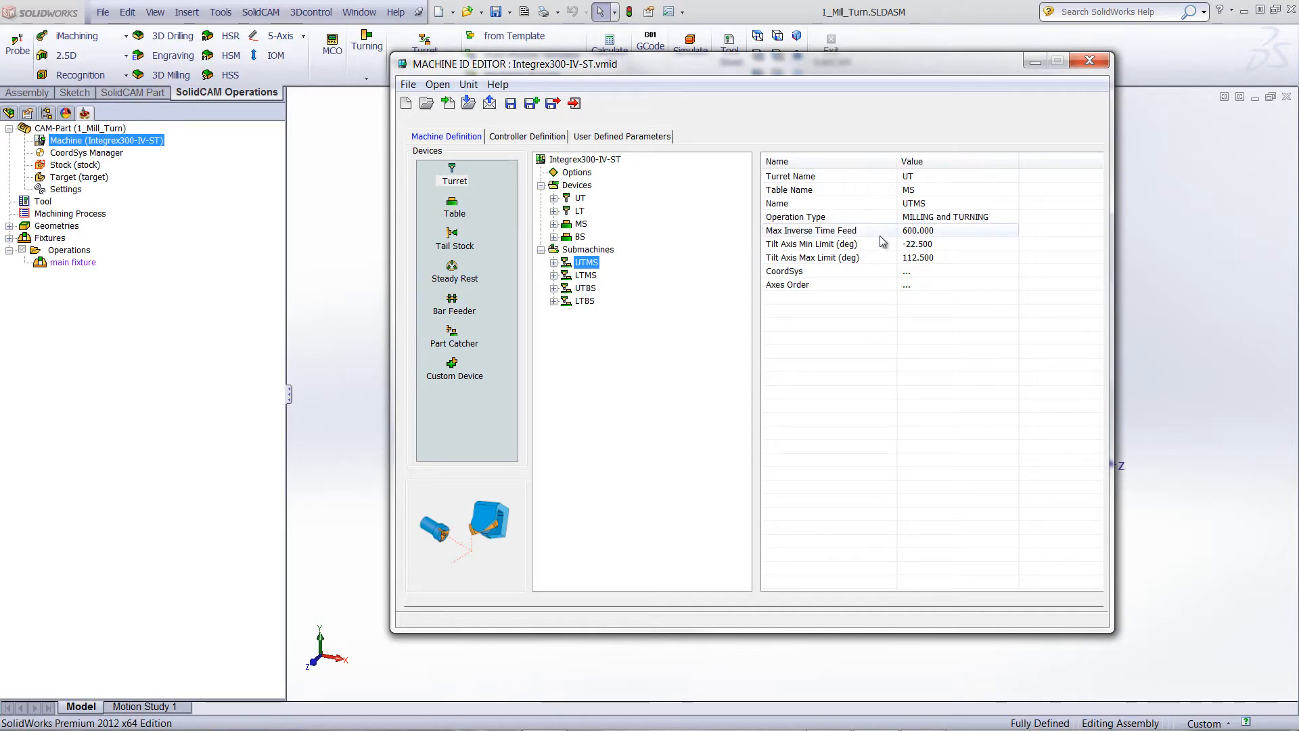
{"action": "left_click", "coordinate": [587, 302]}
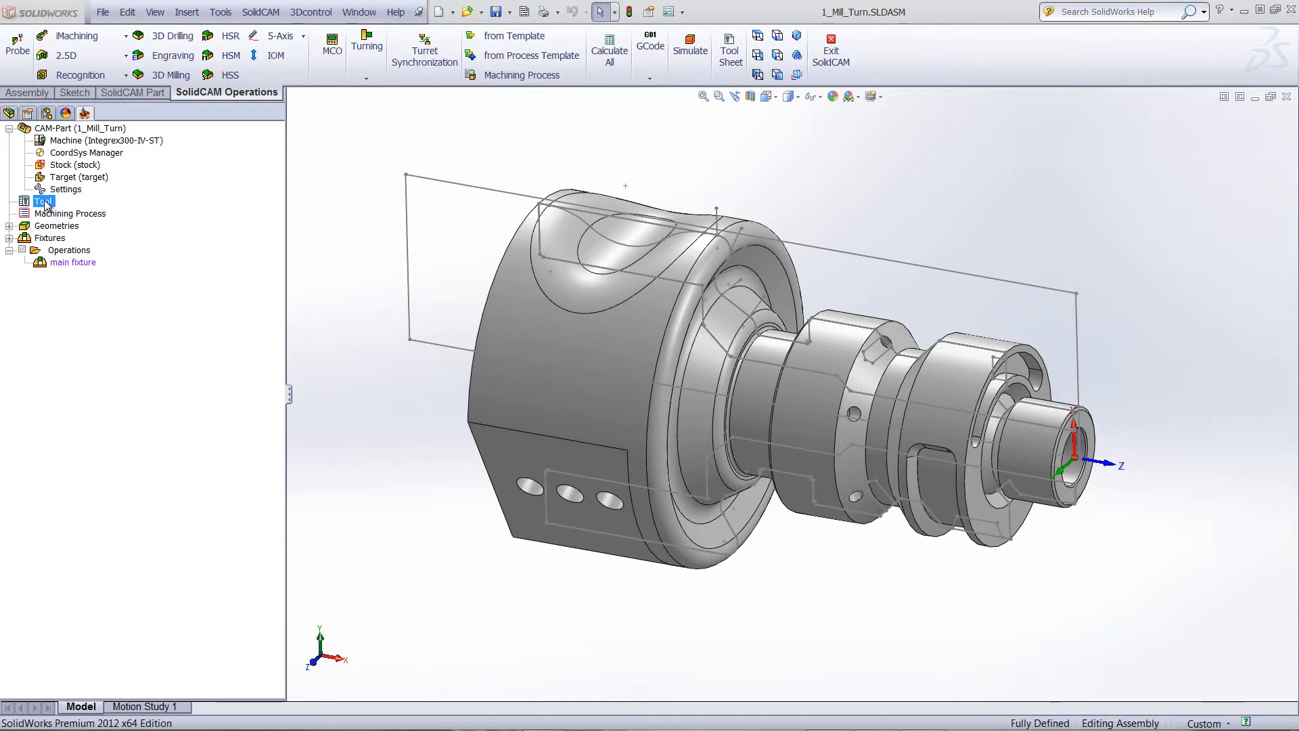
Open the part tool table and inspect the turret choices and cutting edge direction of external roughing tool 1.
{"action": "double_click", "coordinate": [43, 202]}
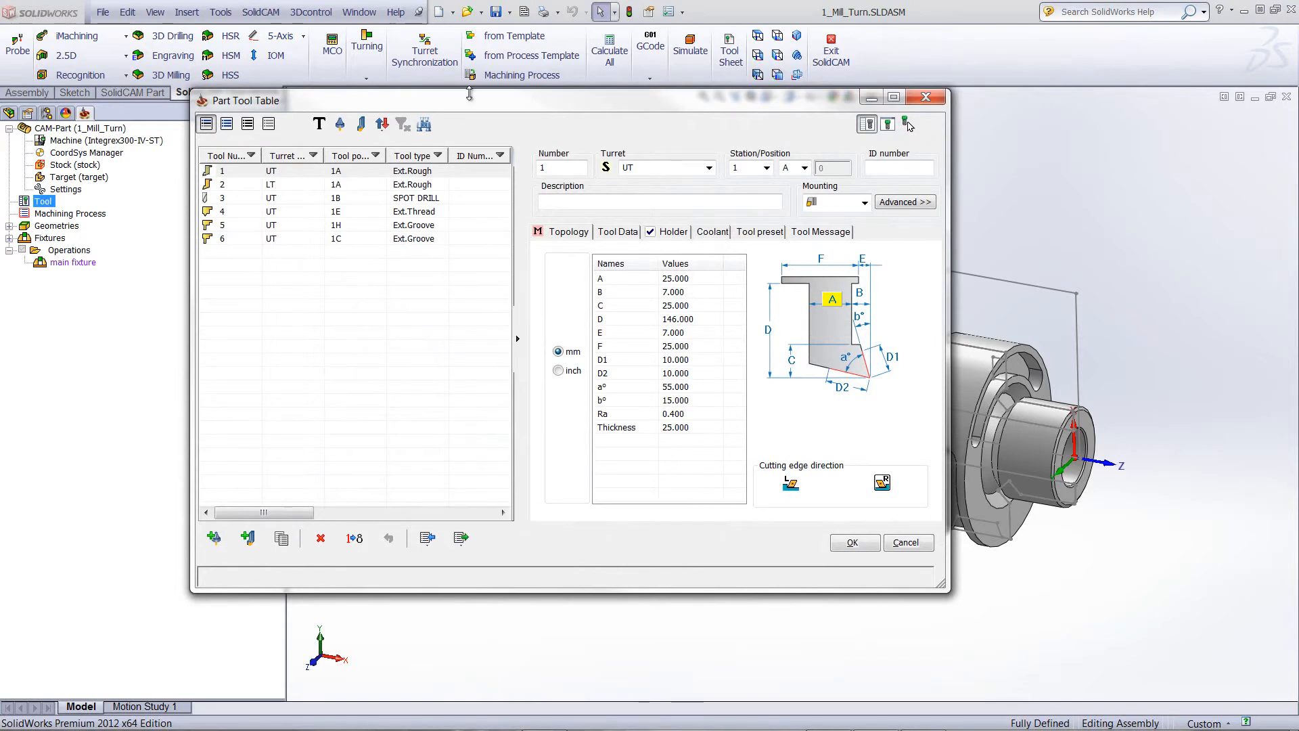
{"action": "left_click_drag", "start_coordinate": [477, 104], "coordinate": [612, 100]}
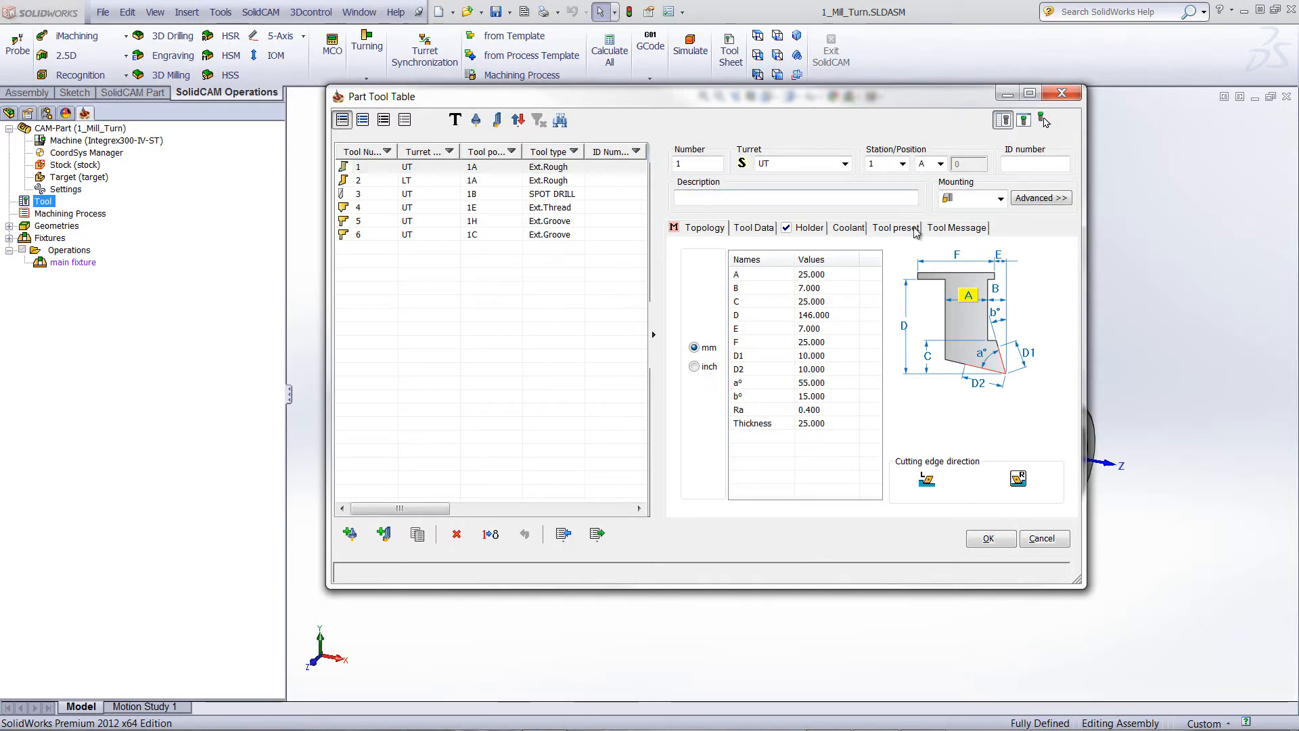
{"action": "double_click", "coordinate": [790, 164]}
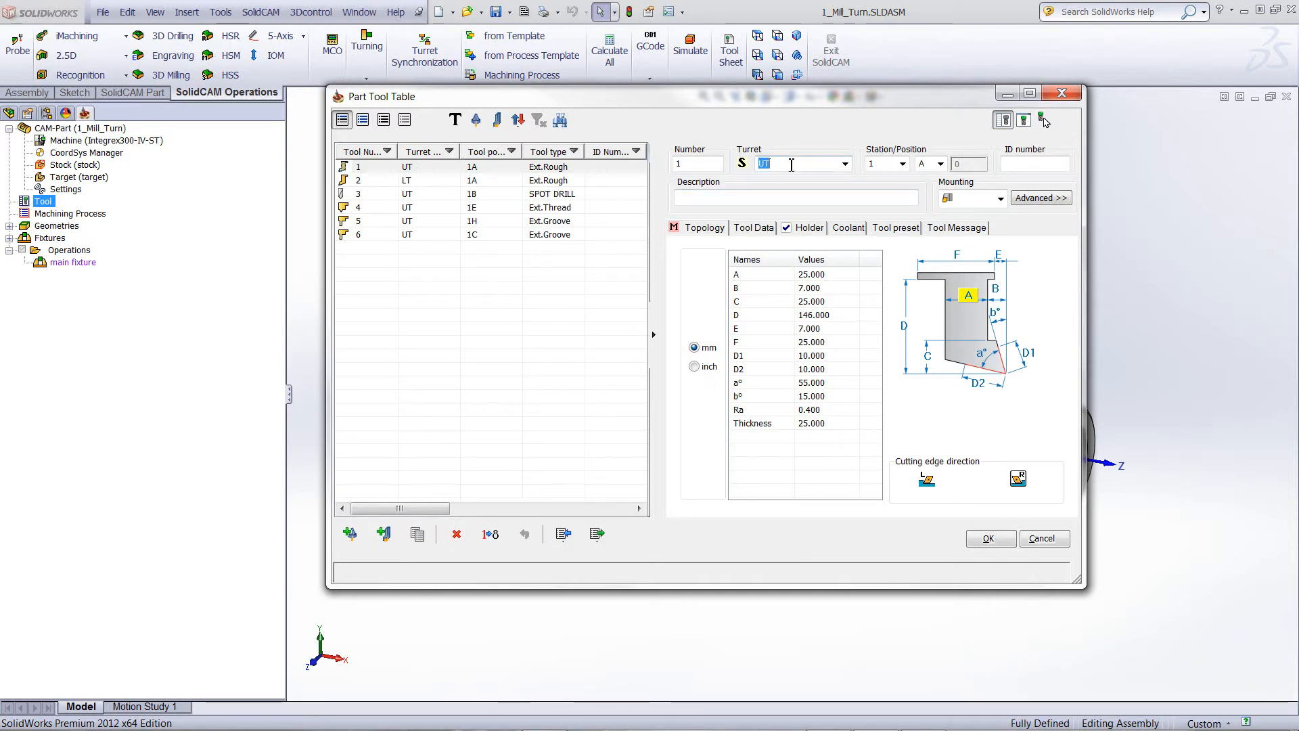
{"action": "left_click", "coordinate": [845, 165]}
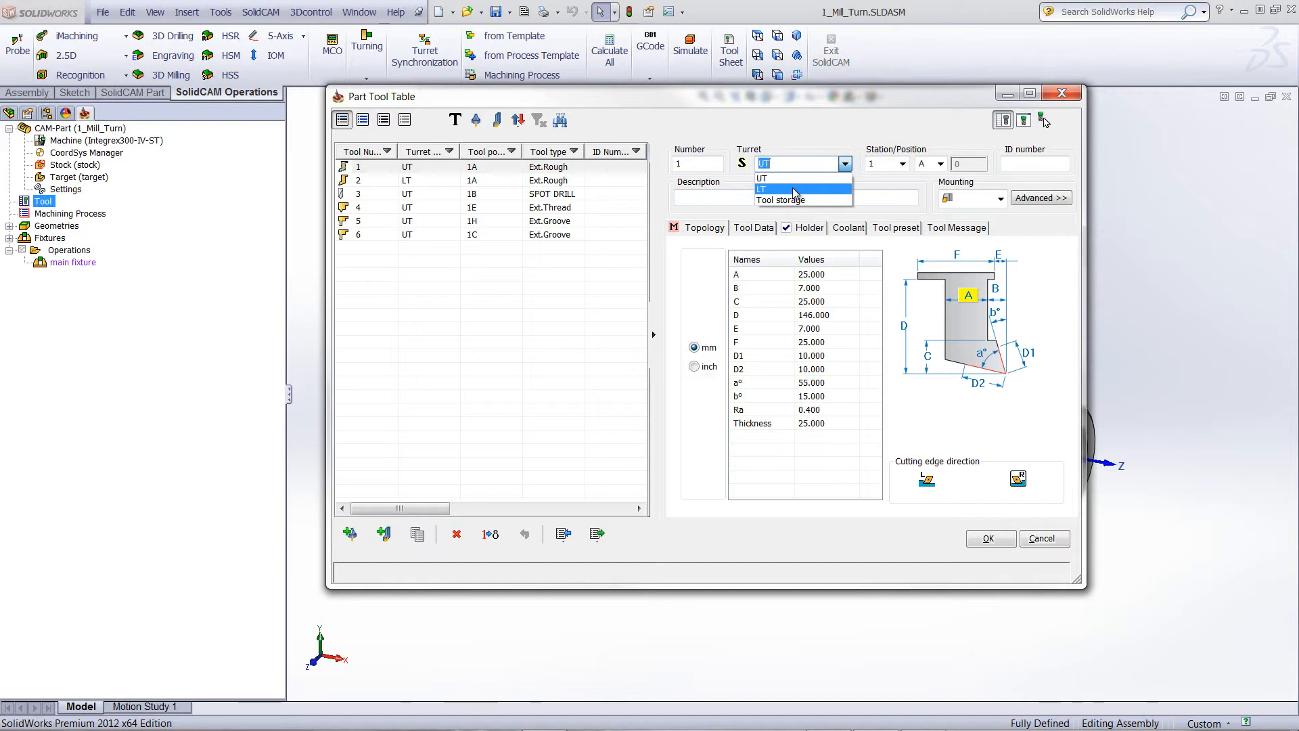
{"action": "left_click", "coordinate": [798, 165]}
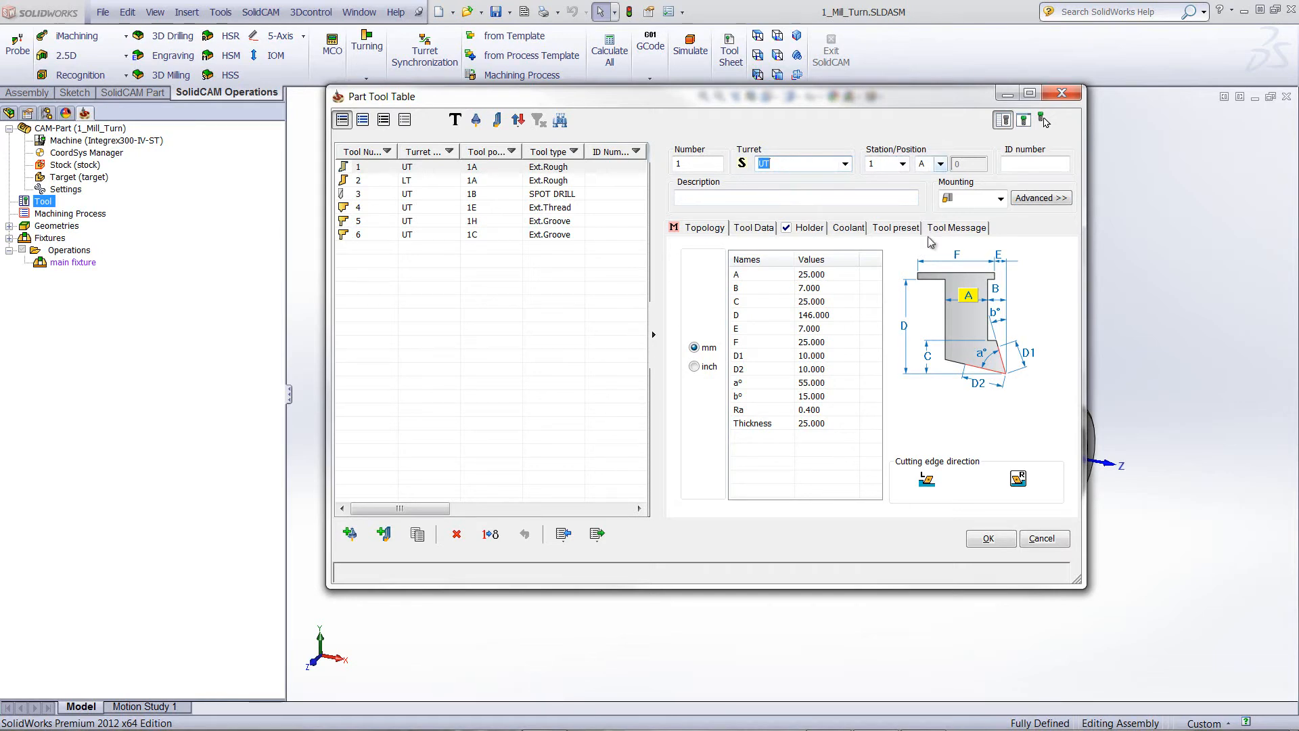
{"action": "left_click", "coordinate": [924, 477]}
{"action": "left_click", "coordinate": [1018, 481]}
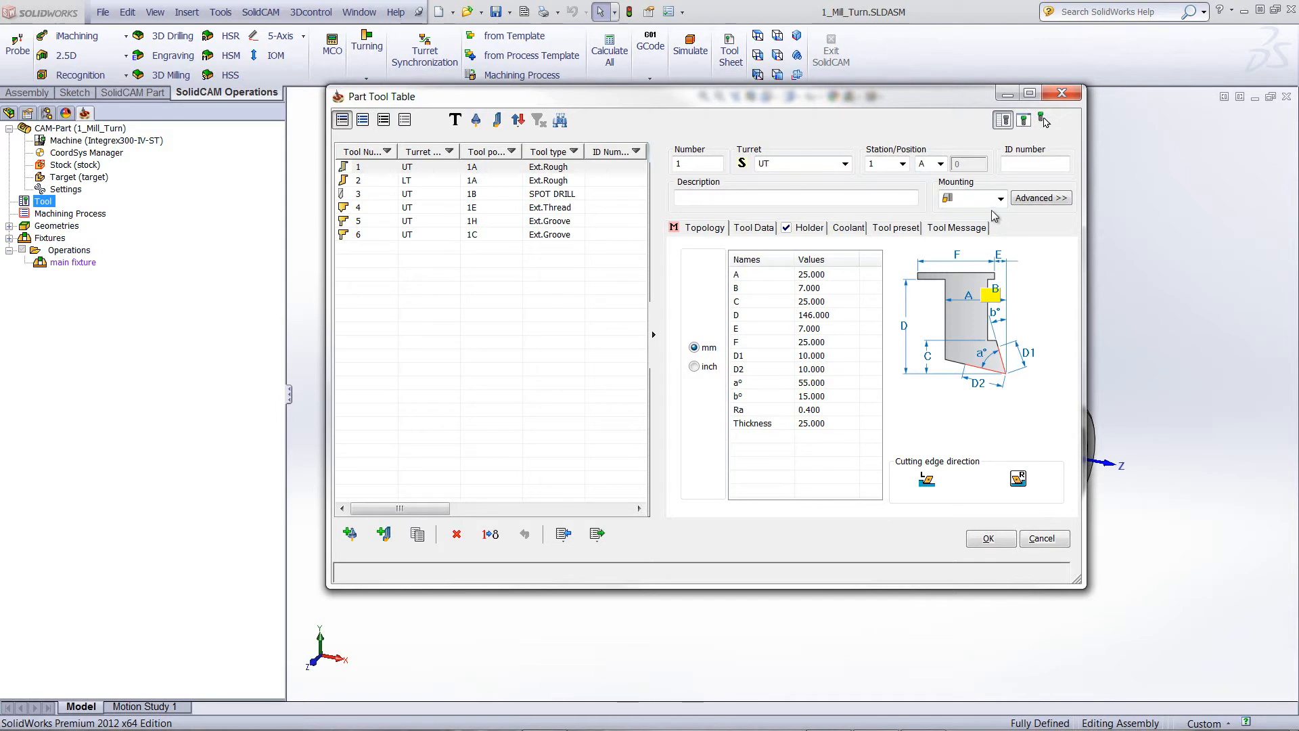
Show the advanced mounting settings and the tool picture of tool 1 side by side.
{"action": "left_click_drag", "start_coordinate": [947, 104], "coordinate": [727, 106]}
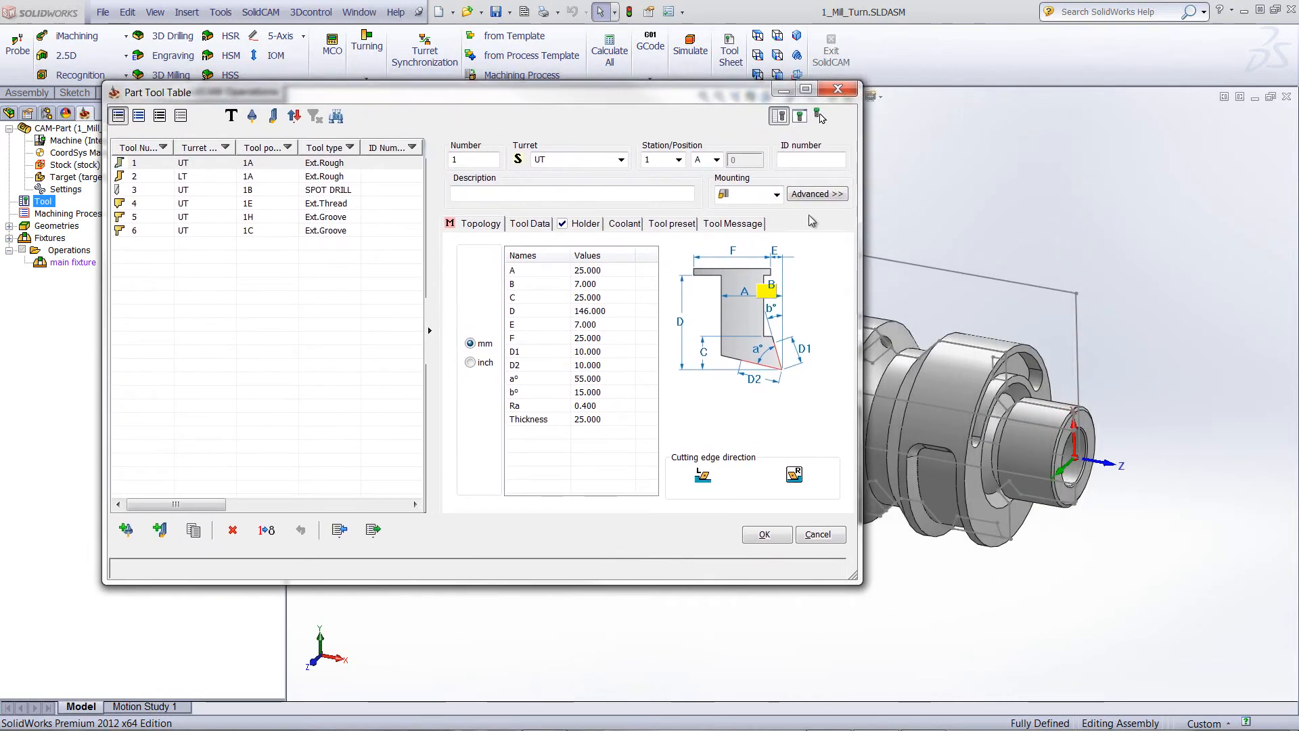
{"action": "left_click", "coordinate": [817, 194]}
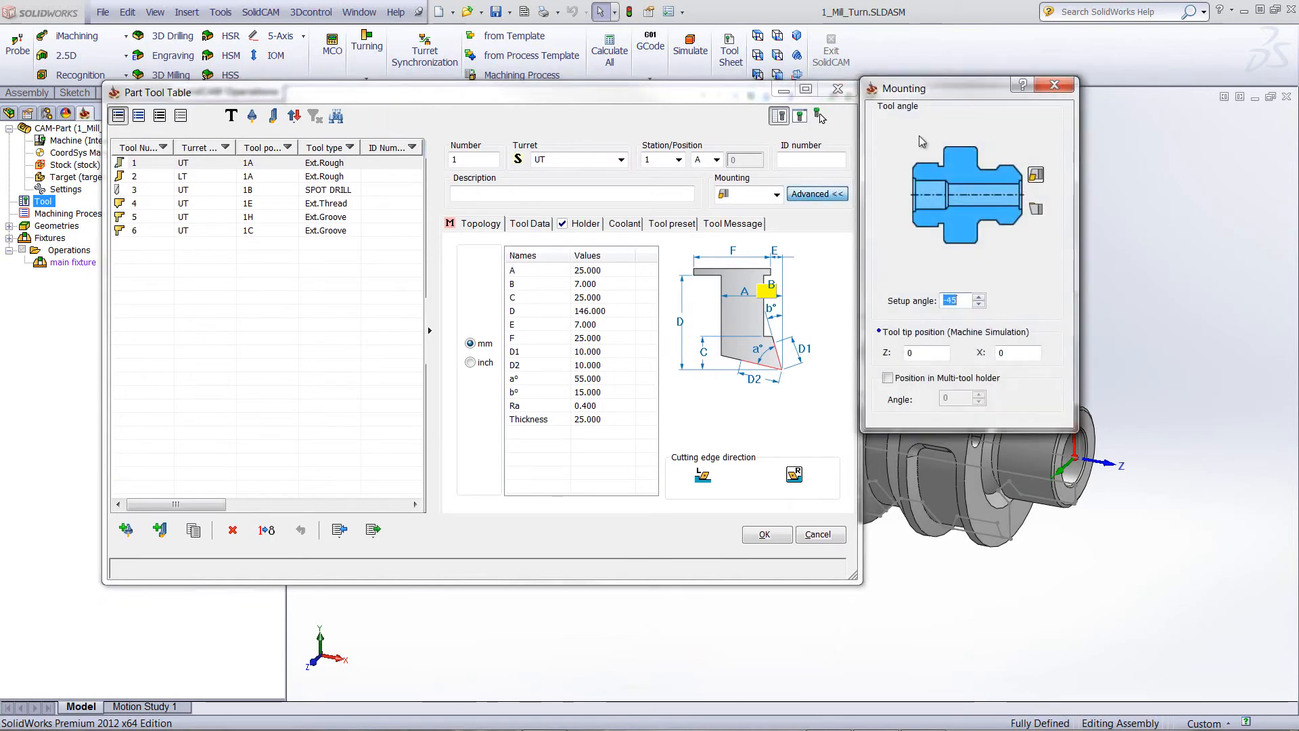
{"action": "left_click_drag", "start_coordinate": [954, 89], "coordinate": [1065, 76]}
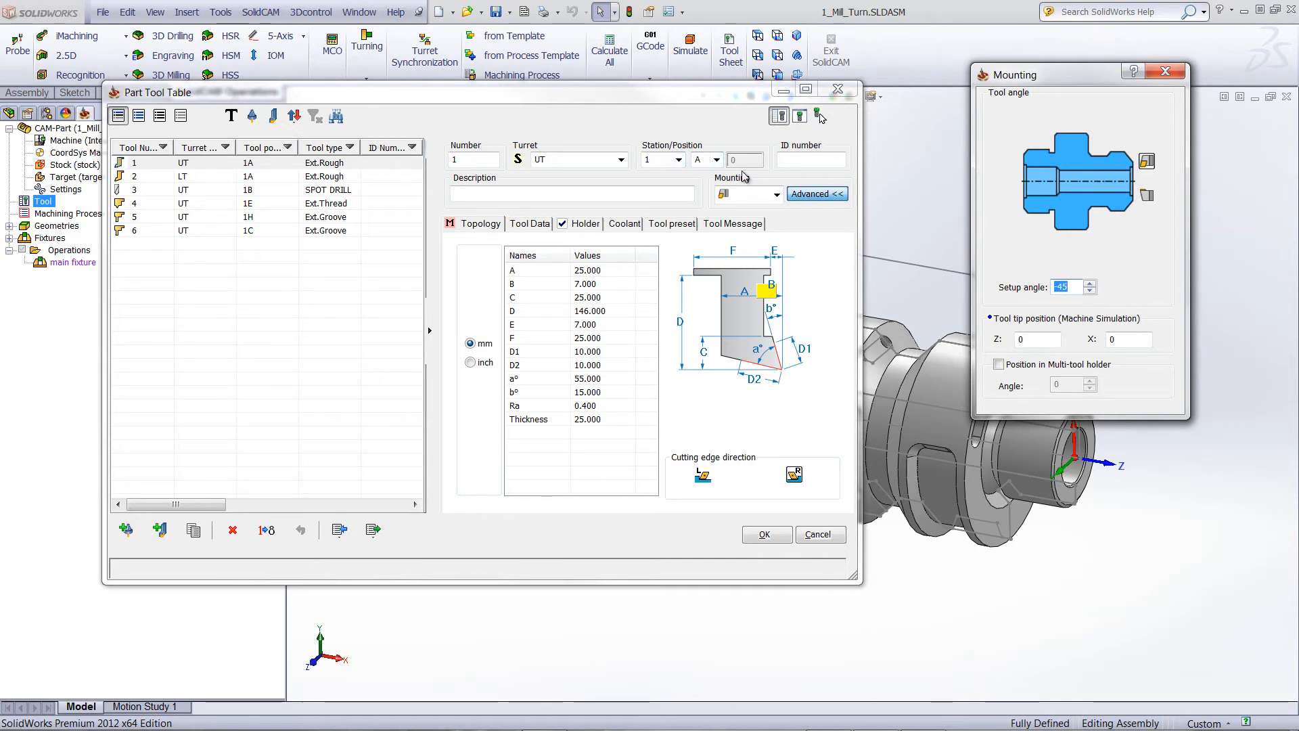
{"action": "left_click", "coordinate": [800, 115]}
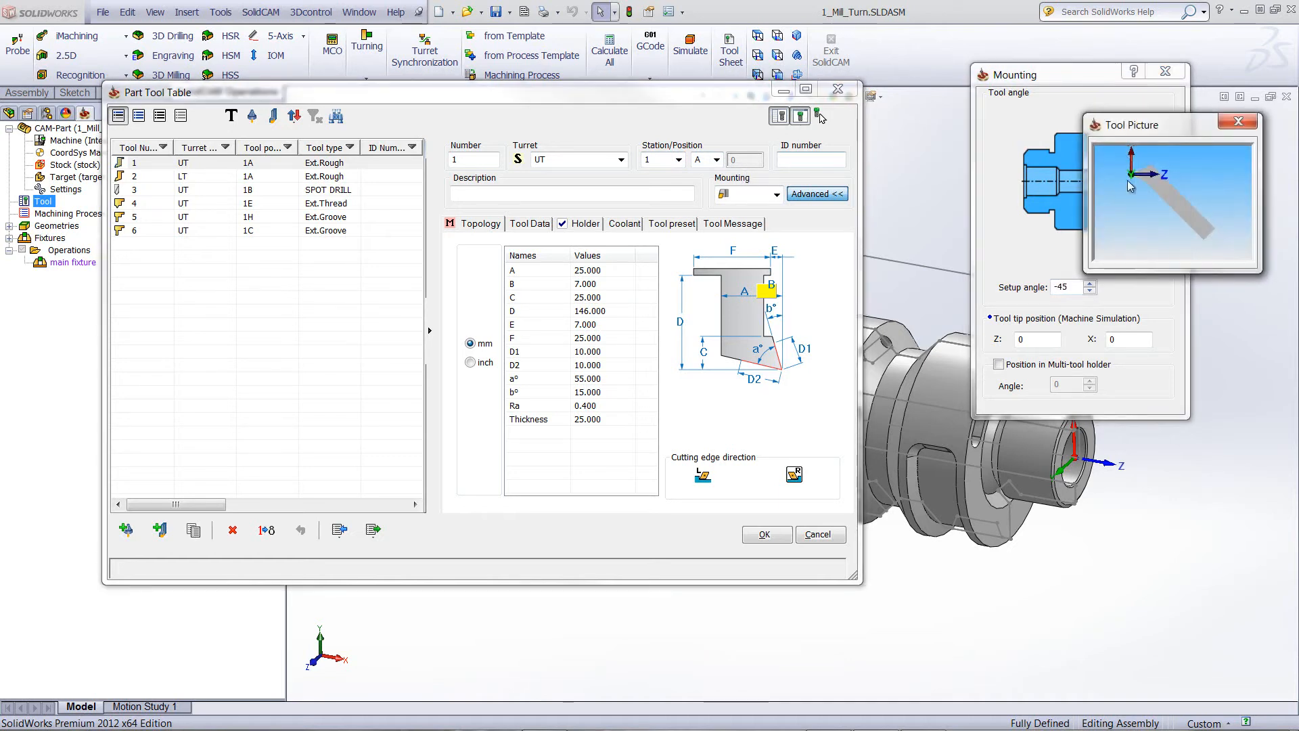
{"action": "left_click_drag", "start_coordinate": [1150, 125], "coordinate": [781, 109]}
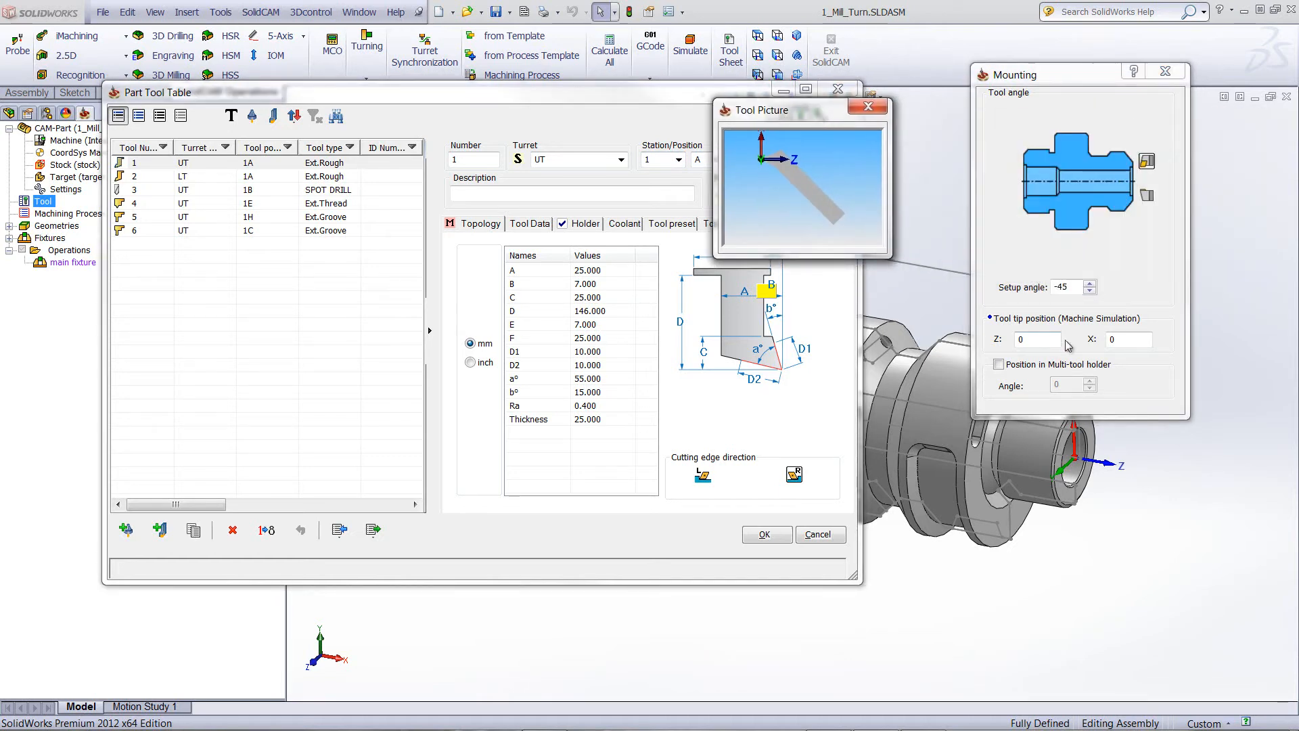
Try a setup angle of -46 for tool 1, restore it to -45 and close the tool picture.
{"action": "left_click", "coordinate": [1089, 289]}
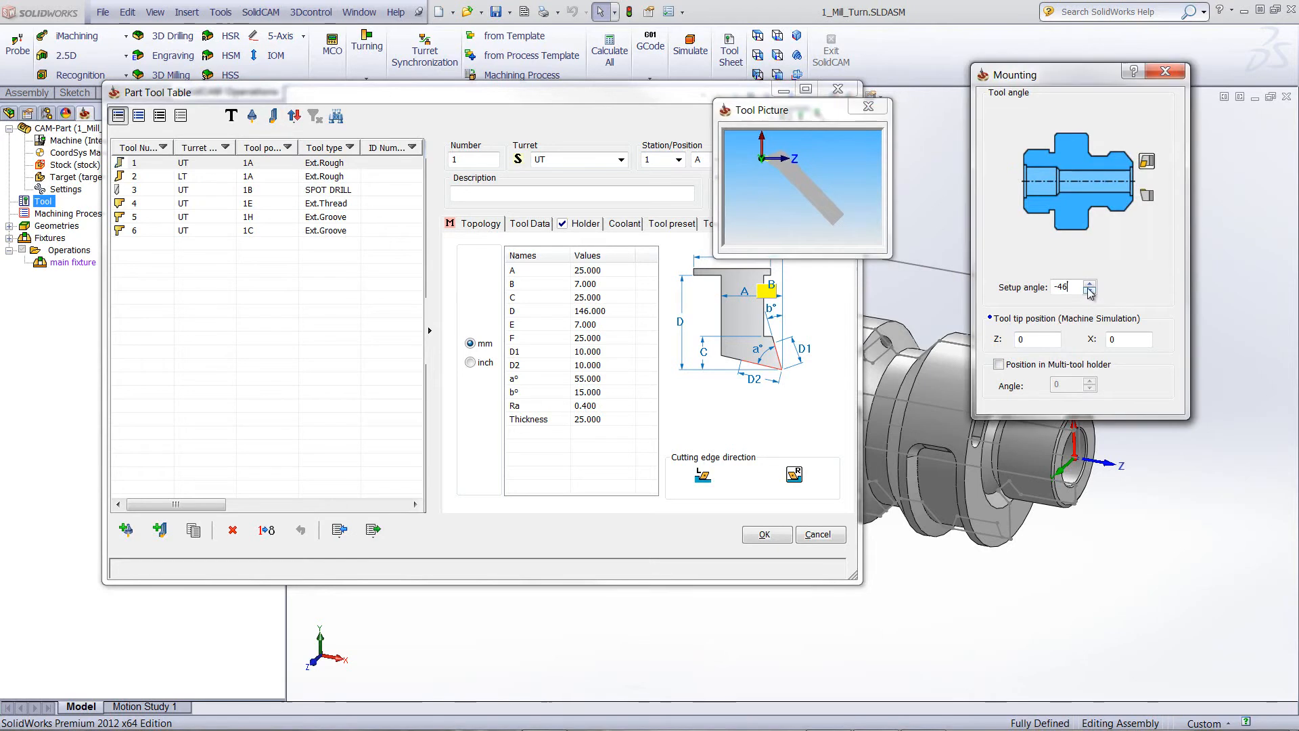
{"action": "left_click_drag", "start_coordinate": [1088, 289], "coordinate": [1090, 285]}
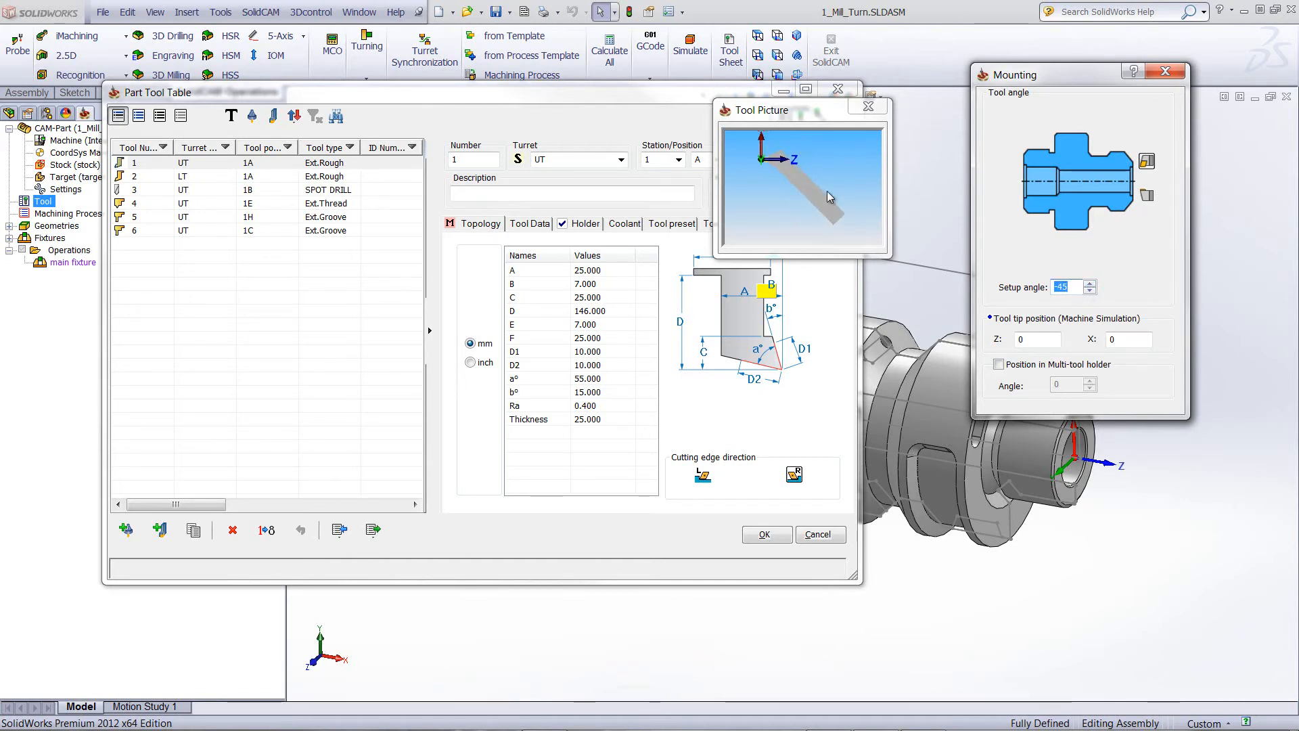
{"action": "left_click", "coordinate": [868, 107]}
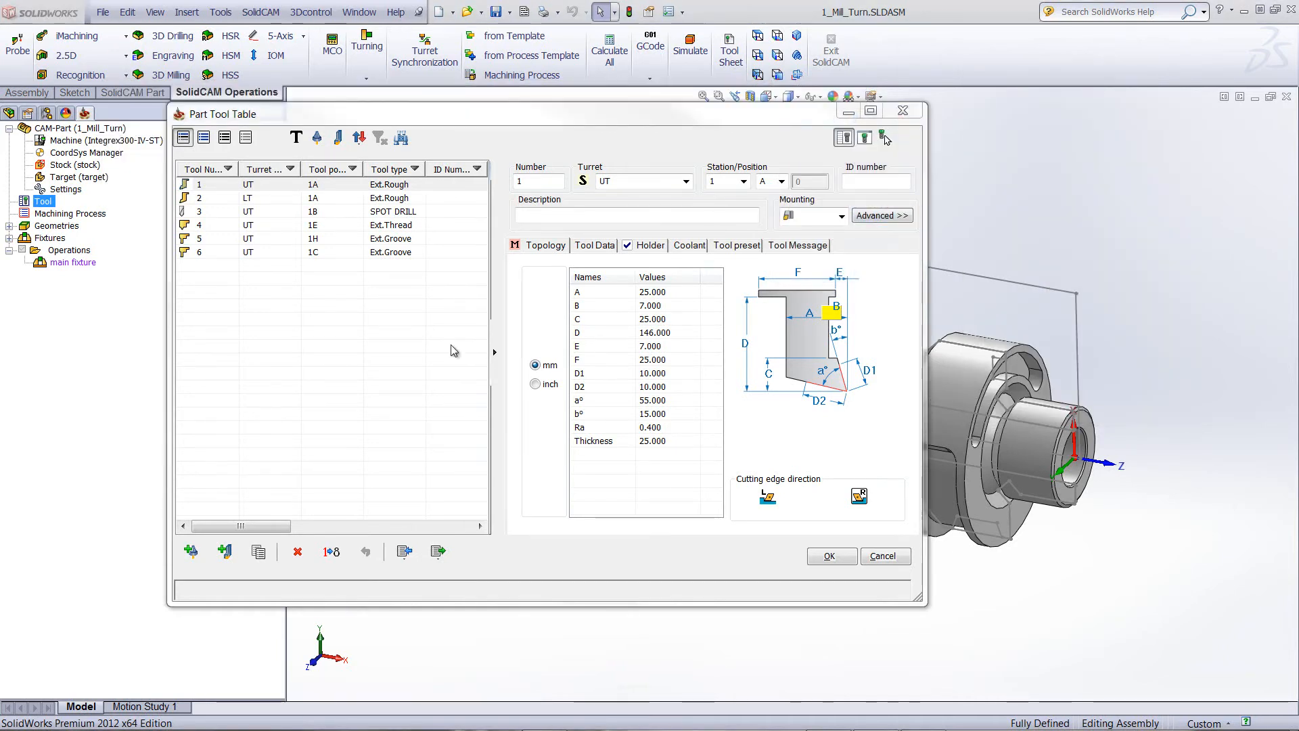
Add a composite external turning tool to the part tool table and set its insert shape to W (80°).
{"action": "left_click", "coordinate": [224, 555]}
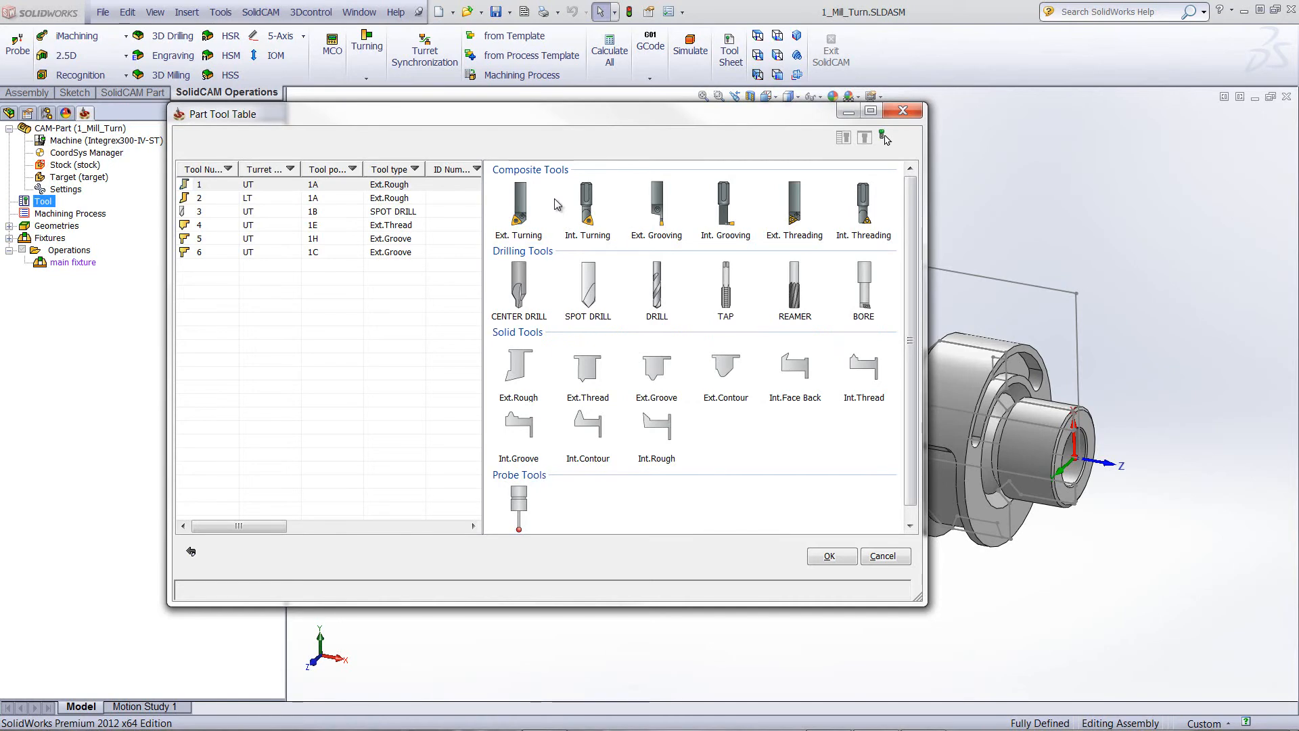
{"action": "left_click", "coordinate": [526, 204]}
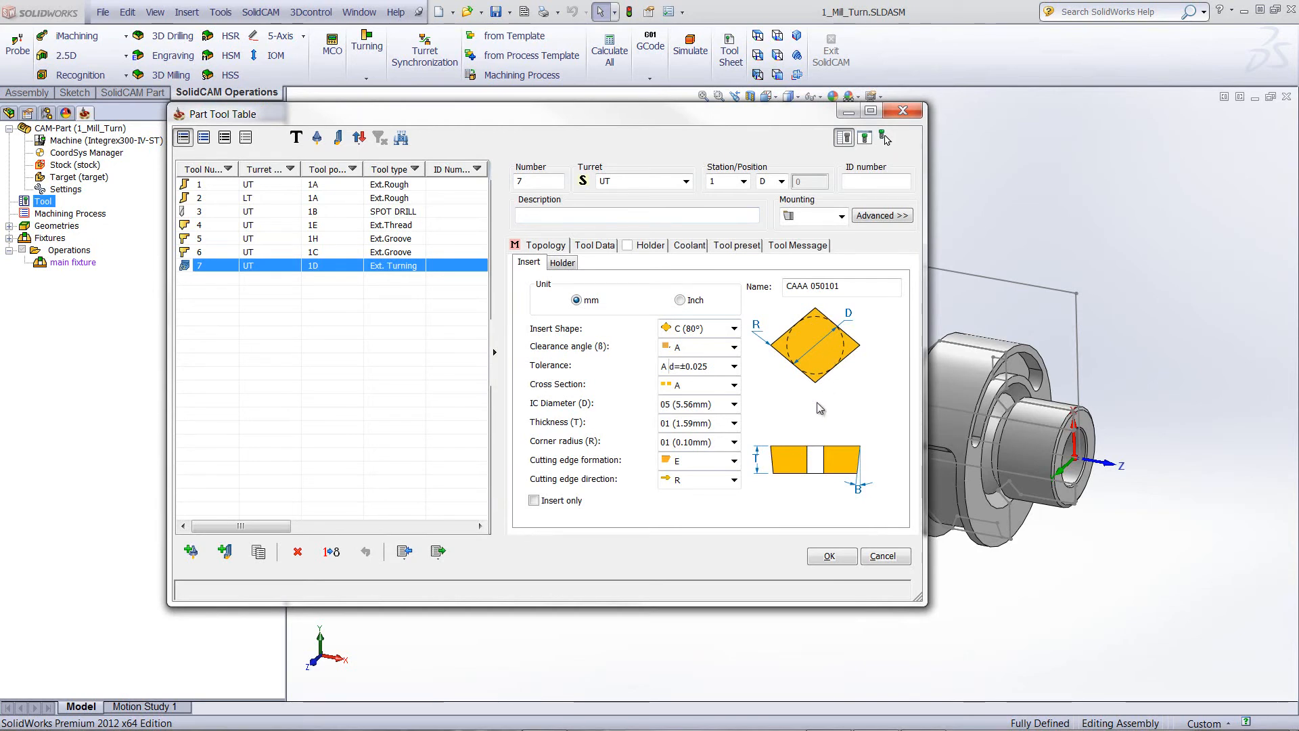
{"action": "left_click", "coordinate": [735, 336]}
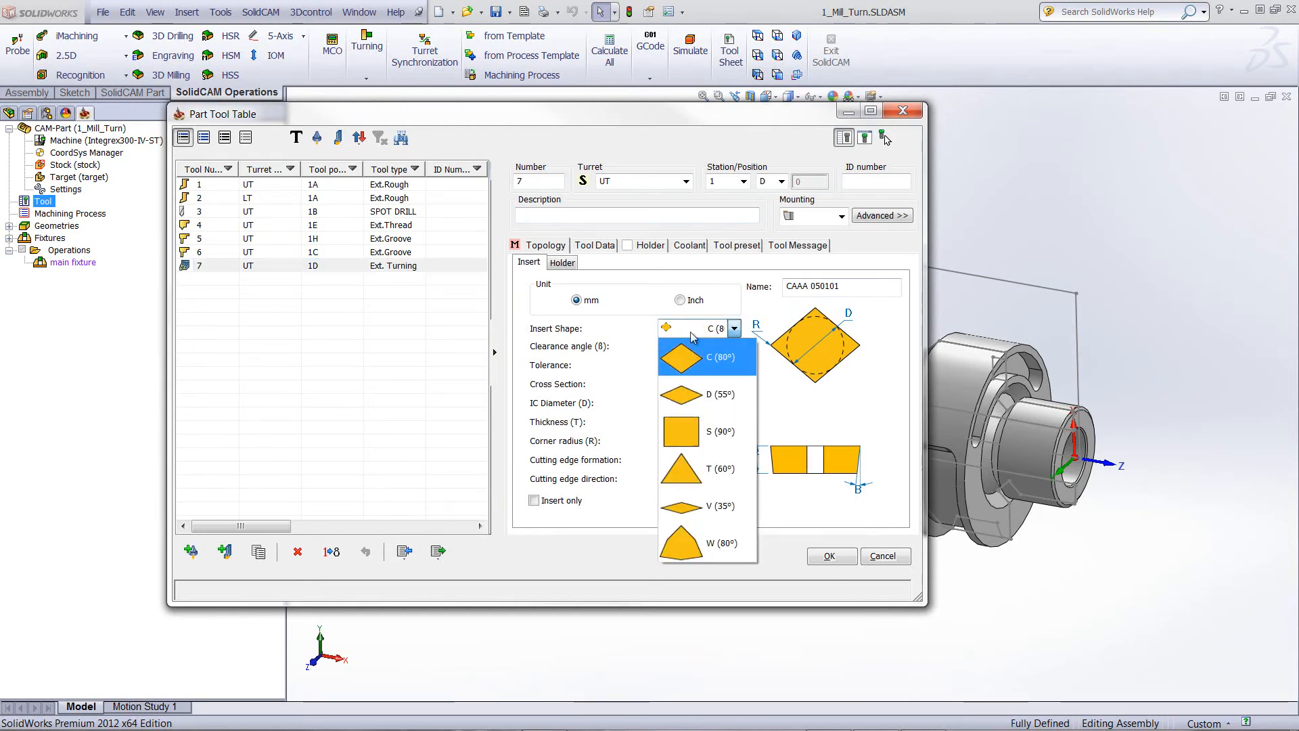
{"action": "left_click", "coordinate": [675, 550]}
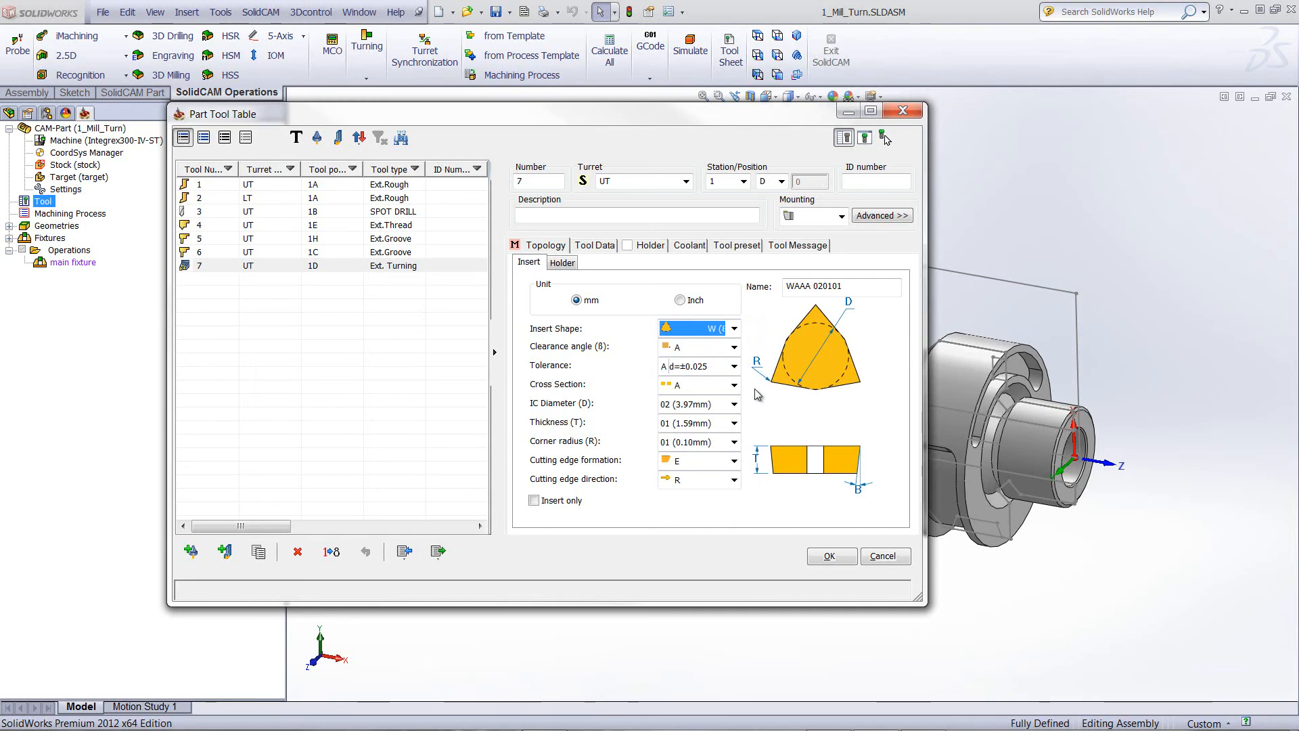
Inspect the available IC diameter and corner radius choices for the W-shaped insert without changing them.
{"action": "left_click", "coordinate": [567, 263]}
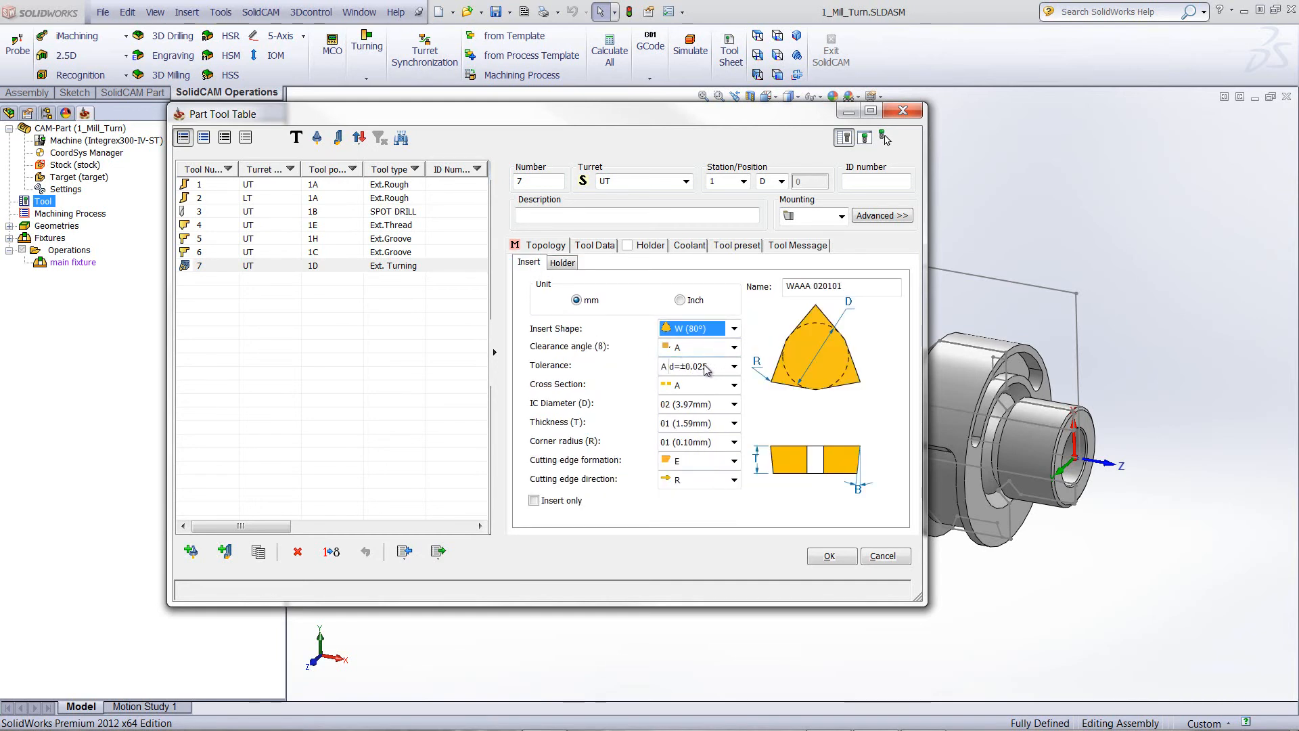
{"action": "left_click", "coordinate": [732, 405]}
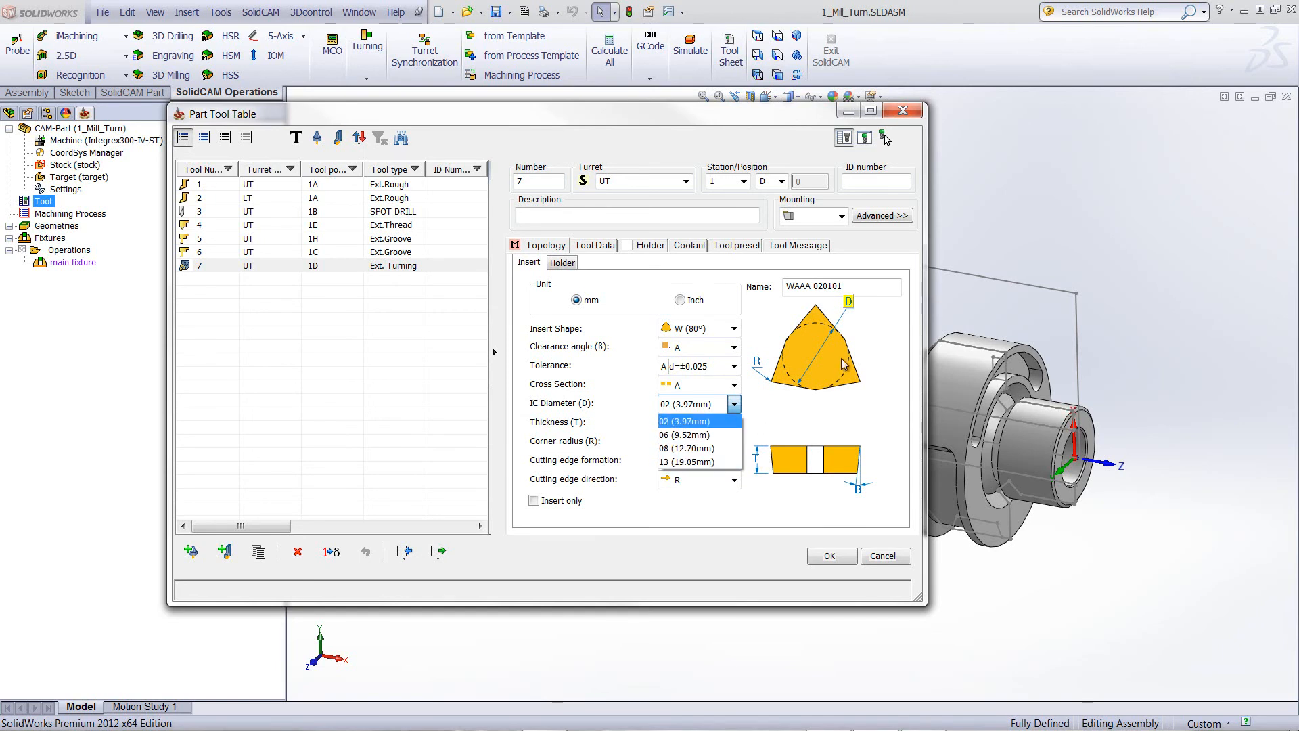
{"action": "left_click", "coordinate": [796, 404]}
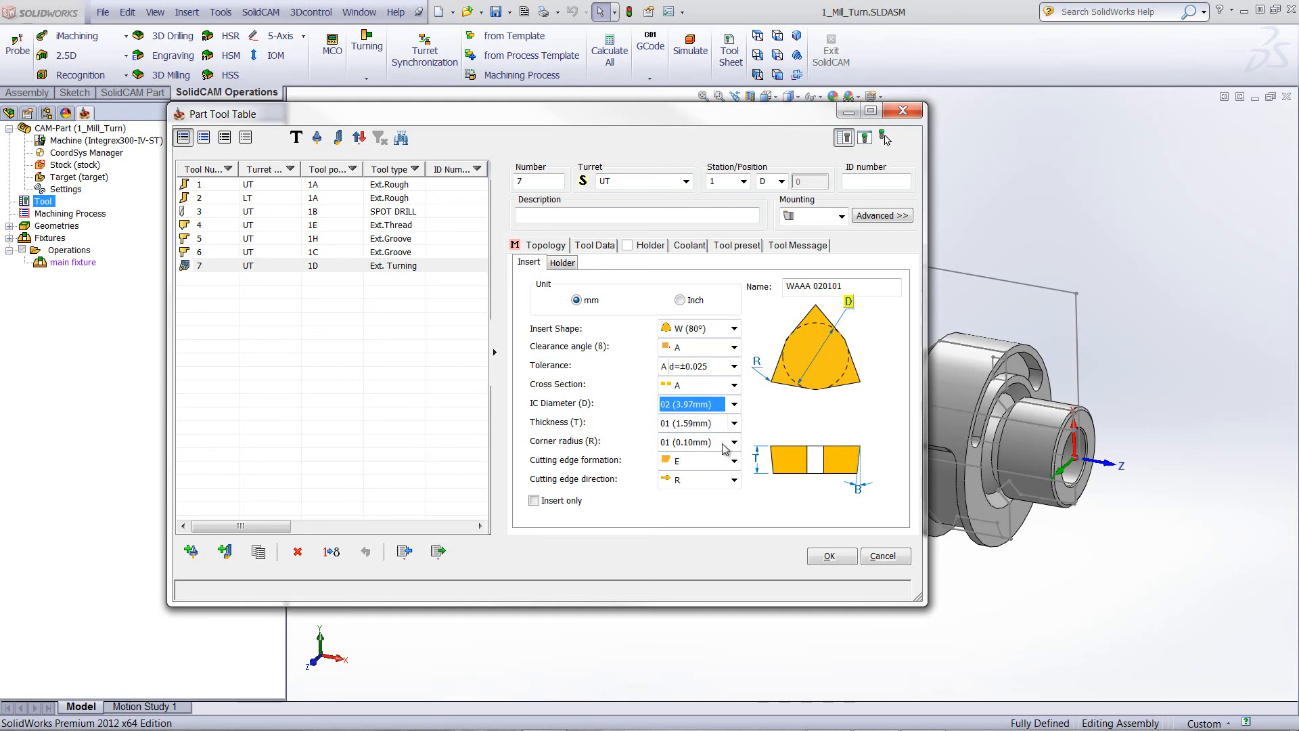
{"action": "left_click", "coordinate": [734, 441]}
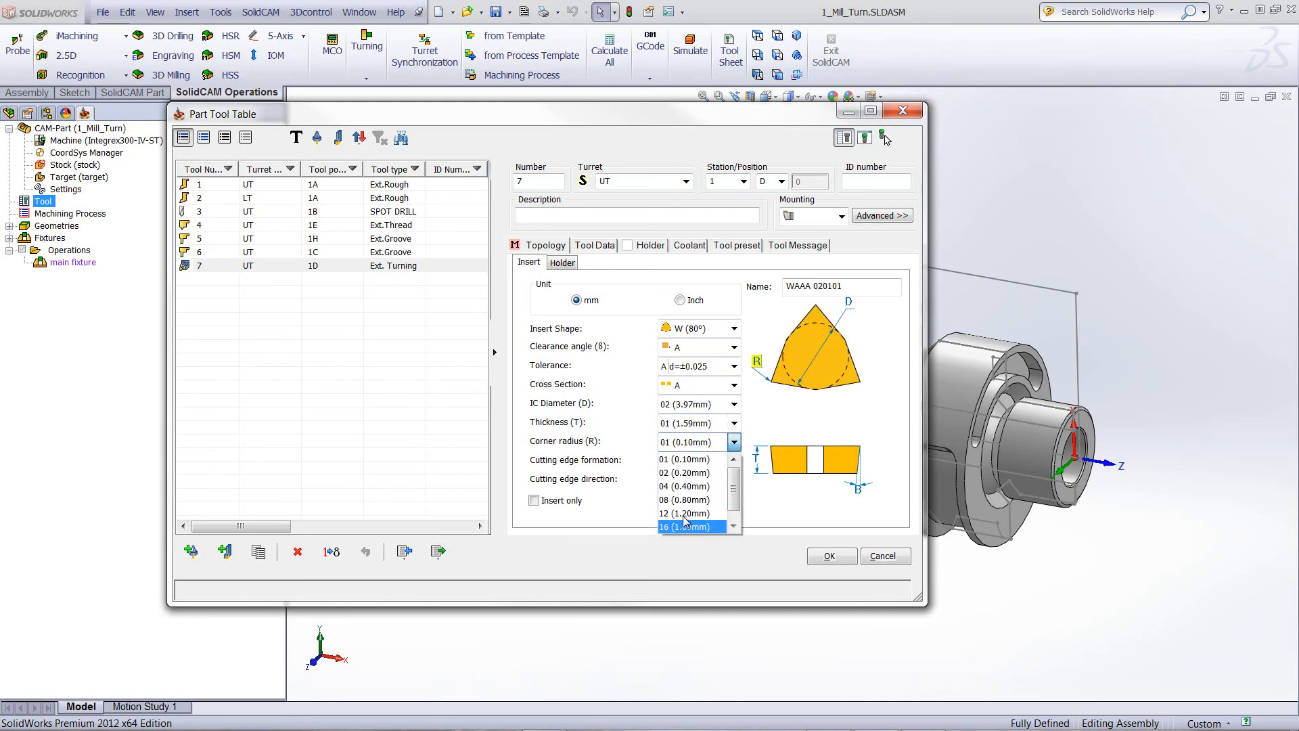
{"action": "left_click", "coordinate": [809, 413]}
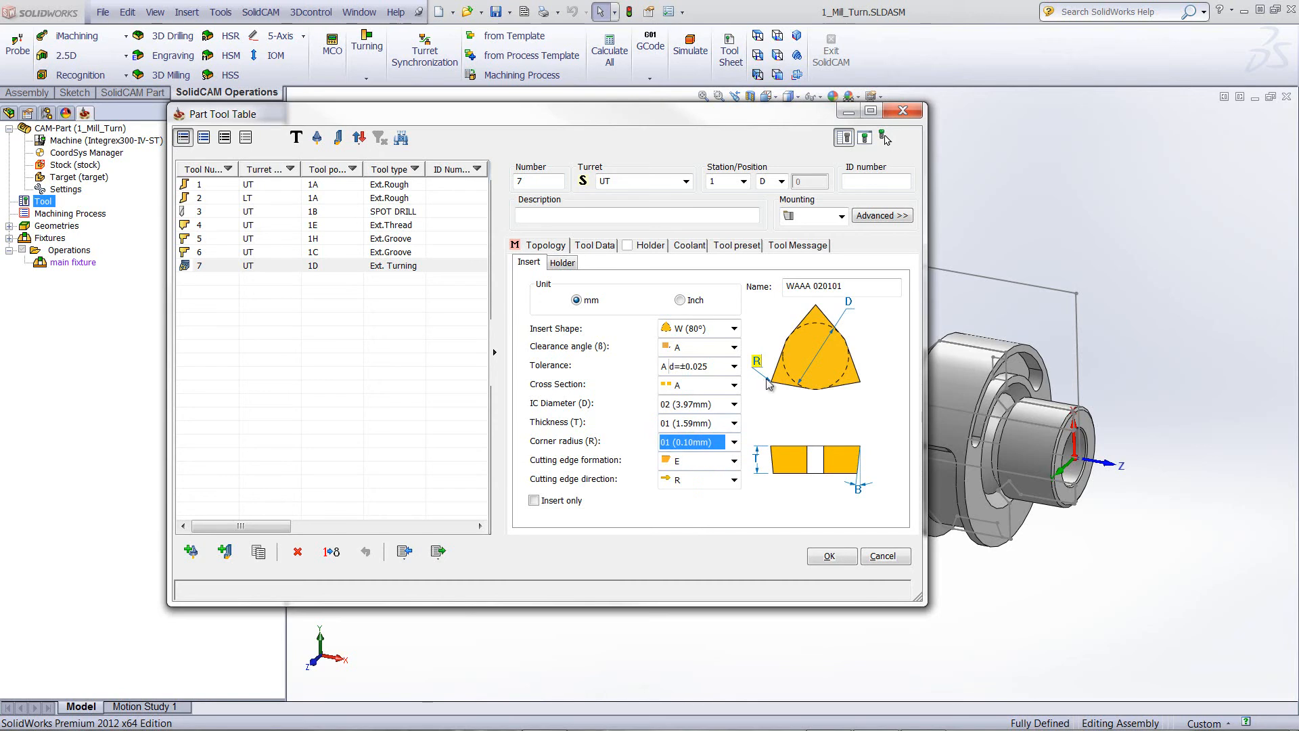
Review the insert clamping choices in the new turning tool's holder definition and set the insert lead angle to L.
{"action": "left_click", "coordinate": [564, 264]}
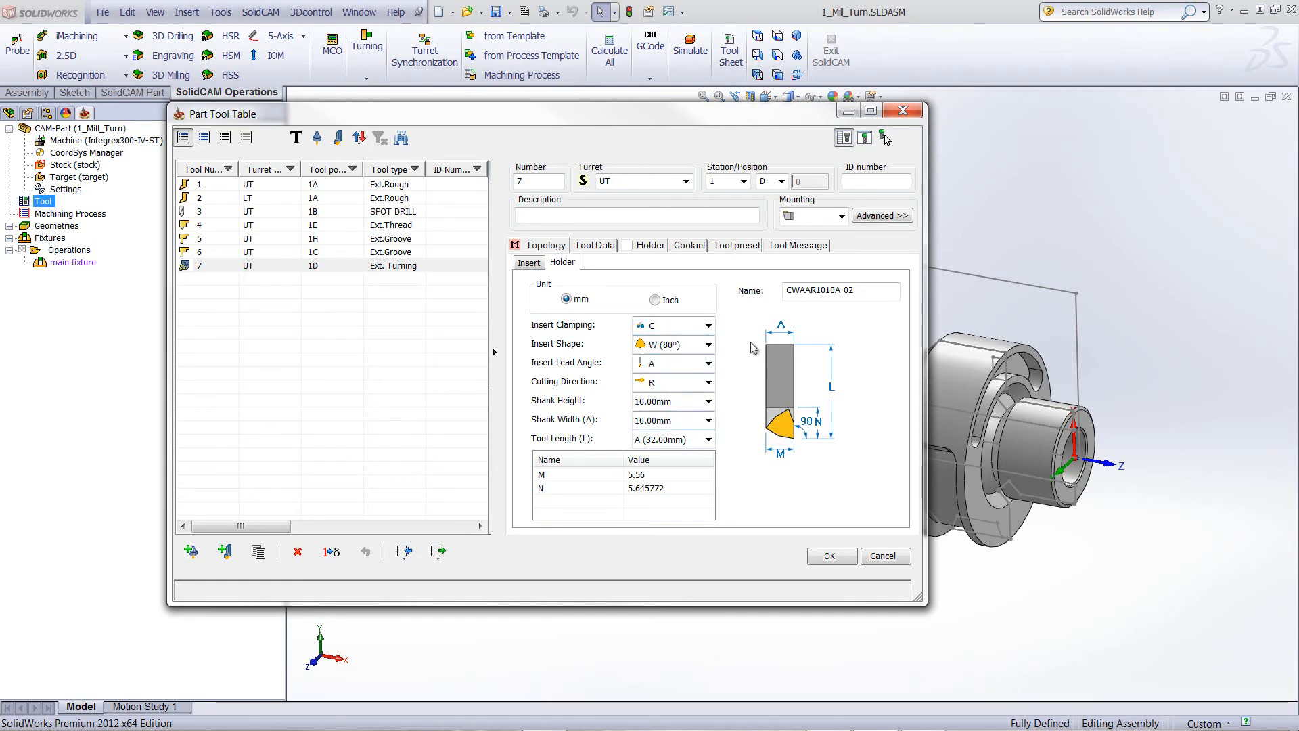
{"action": "left_click", "coordinate": [707, 326]}
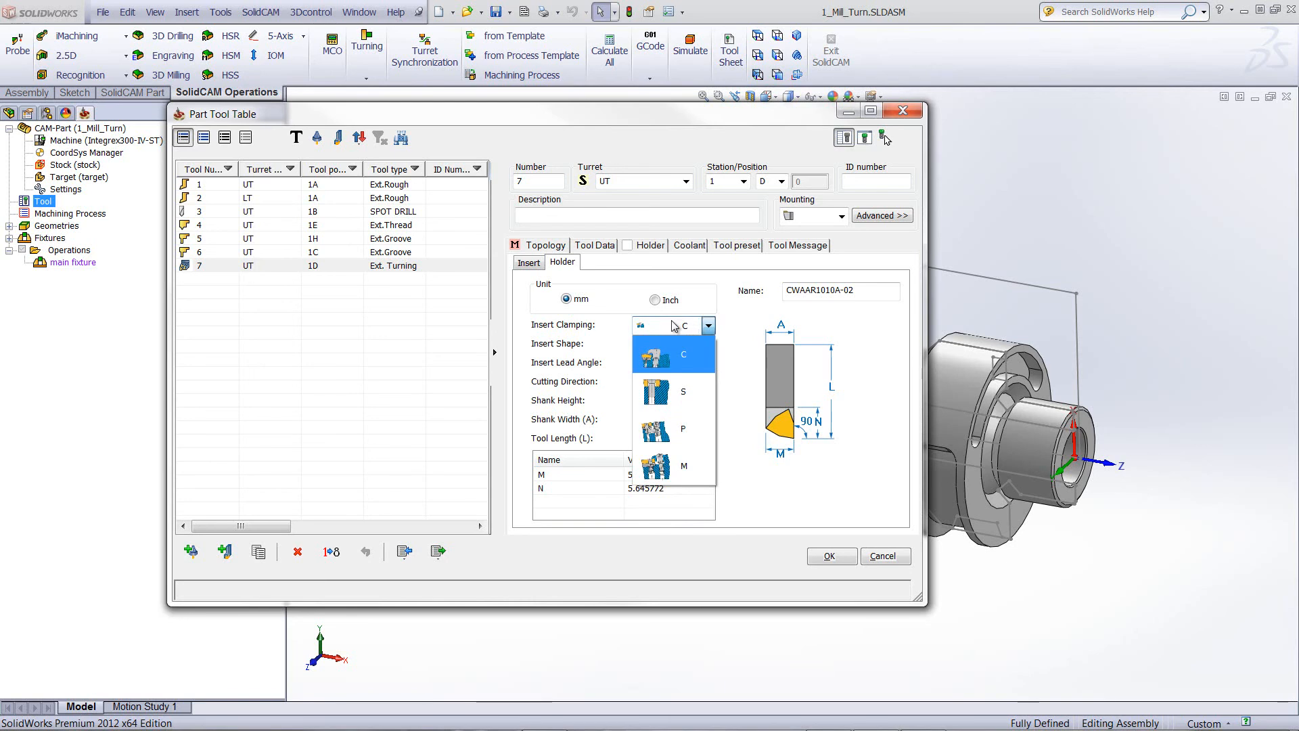
{"action": "left_click", "coordinate": [673, 325]}
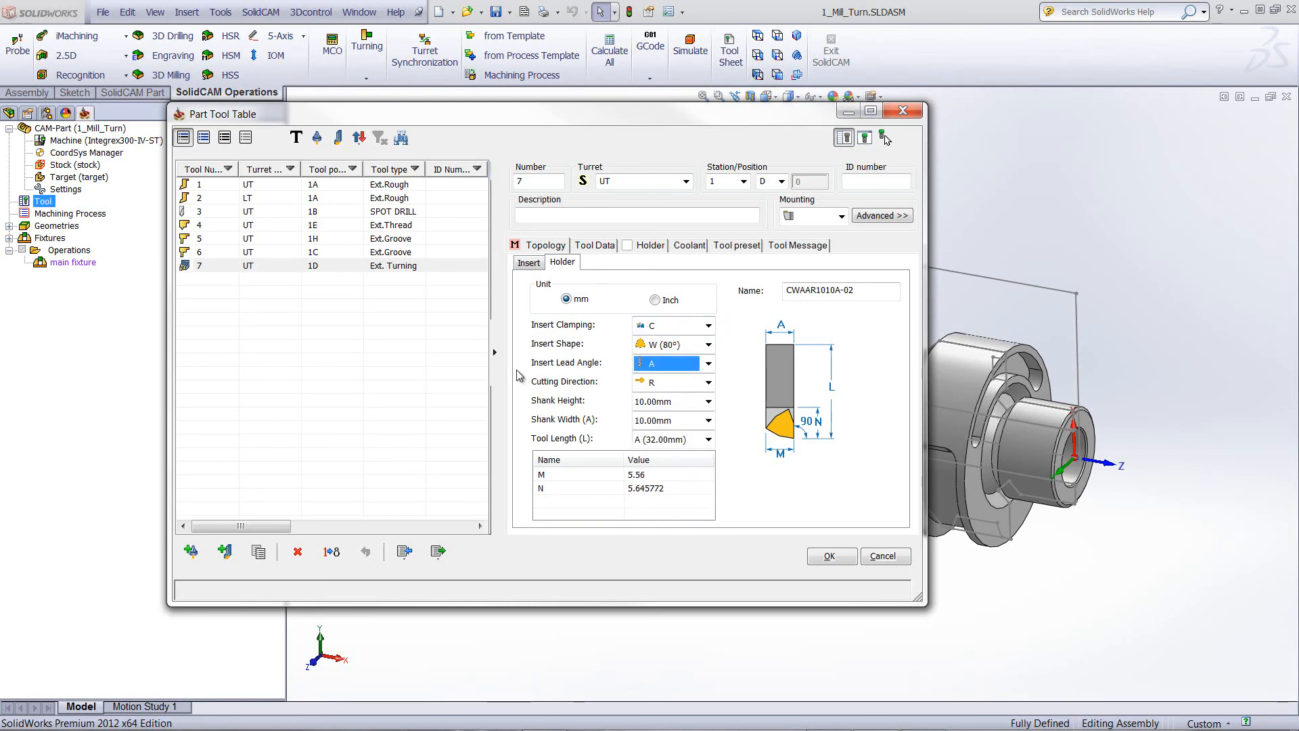
{"action": "left_click", "coordinate": [707, 364]}
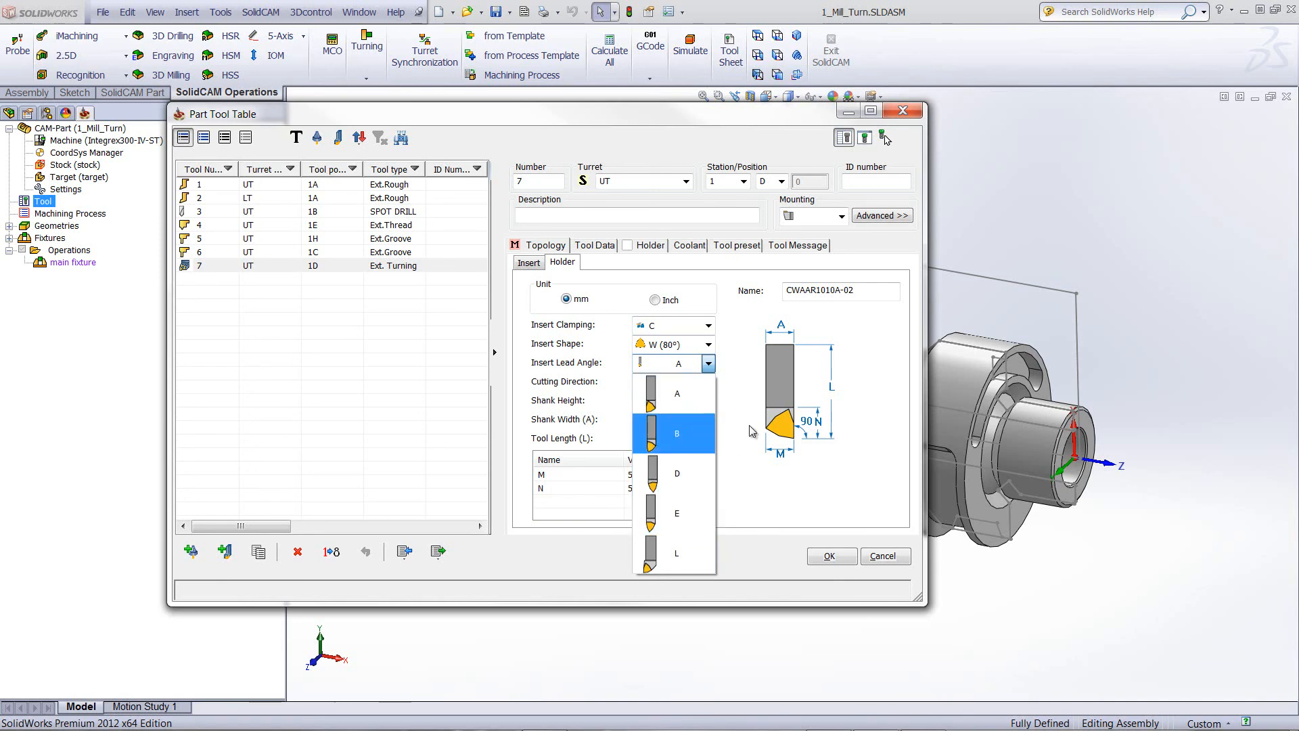
{"action": "left_click", "coordinate": [661, 554]}
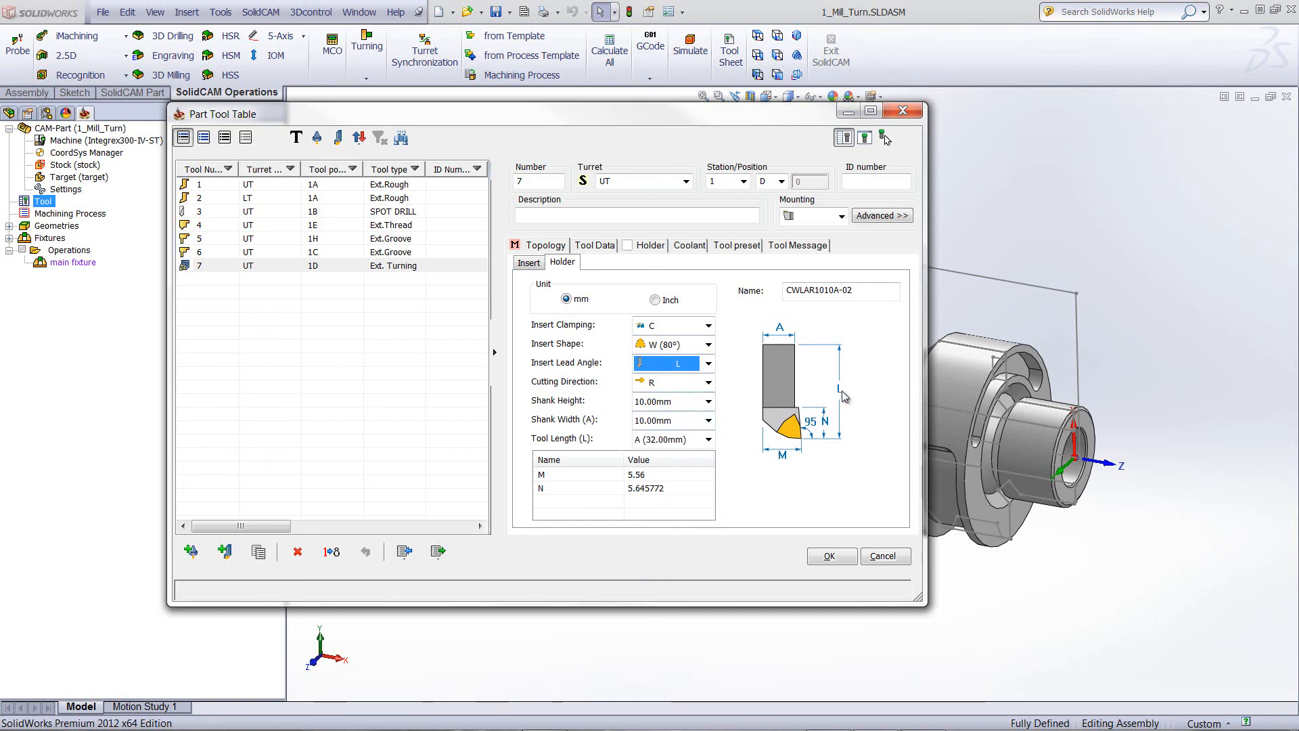
Check the holder's tool length choices, then set both its shank width and shank height to 20 mm.
{"action": "left_click", "coordinate": [707, 439]}
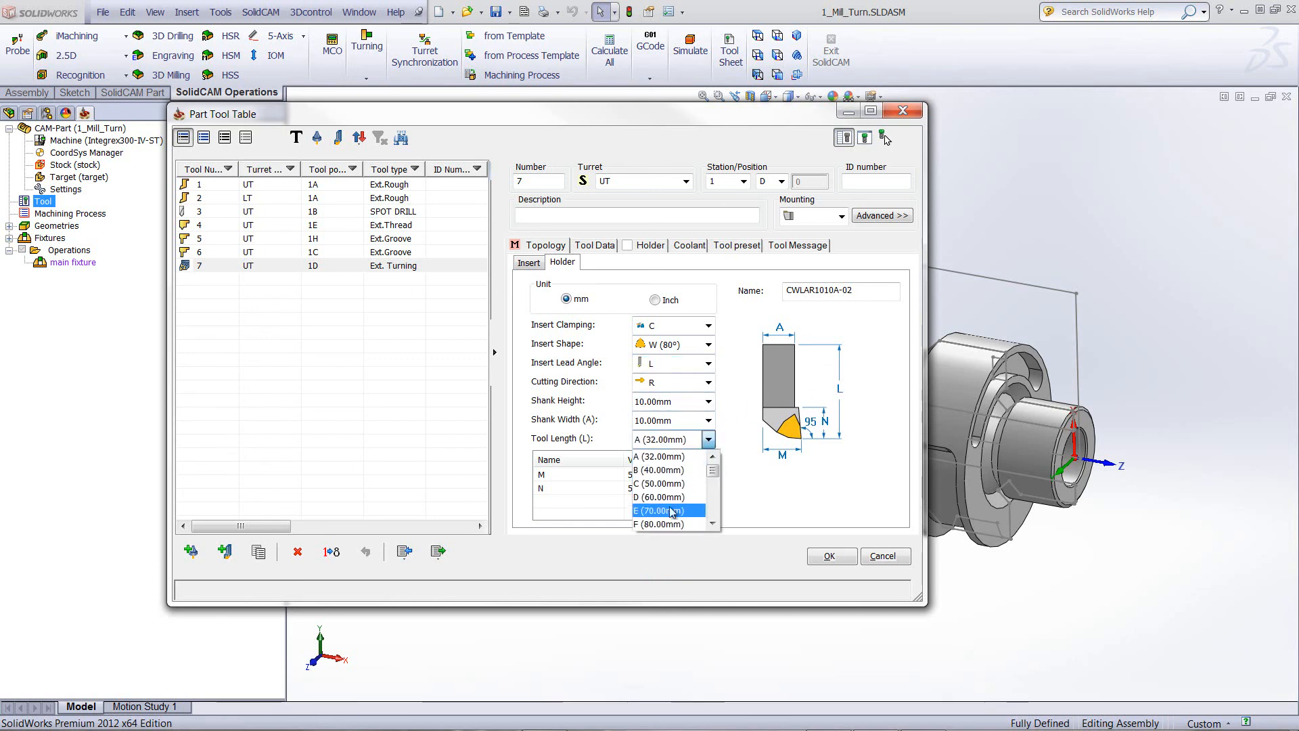
{"action": "left_click", "coordinate": [839, 525]}
{"action": "left_click", "coordinate": [708, 420]}
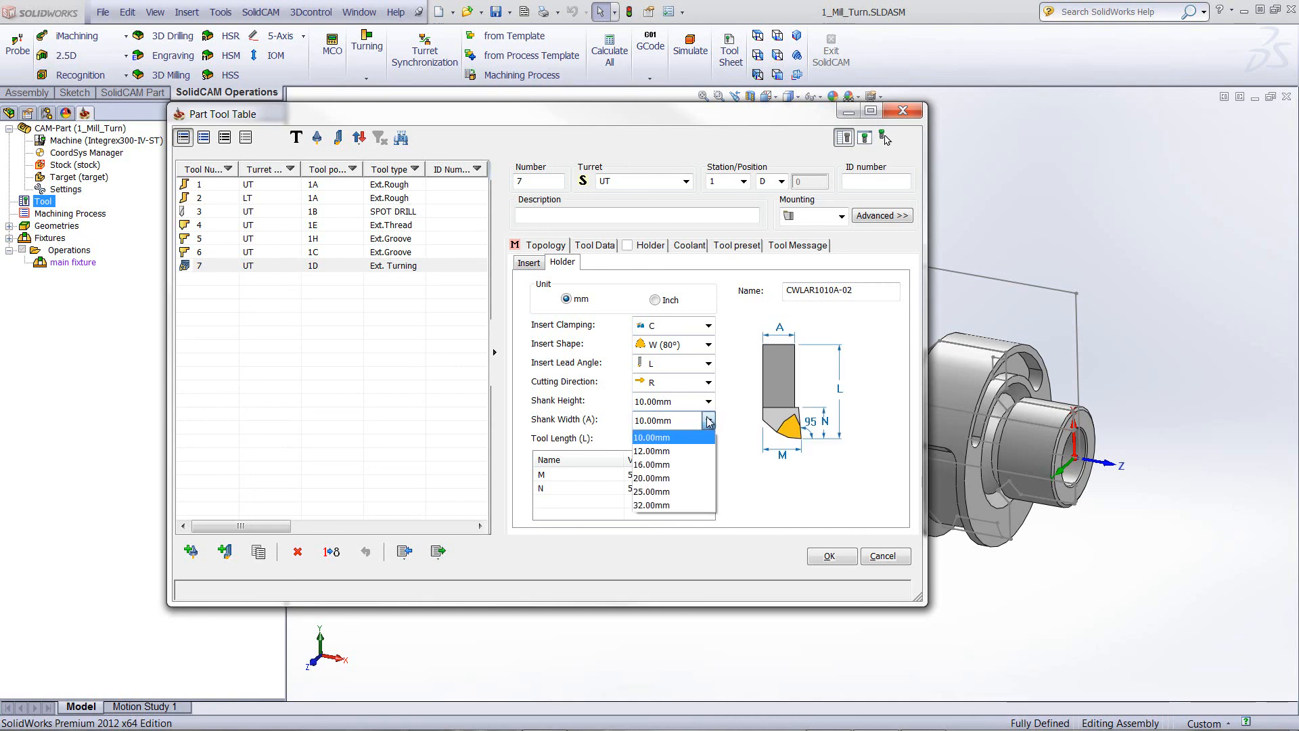
{"action": "left_click", "coordinate": [656, 478]}
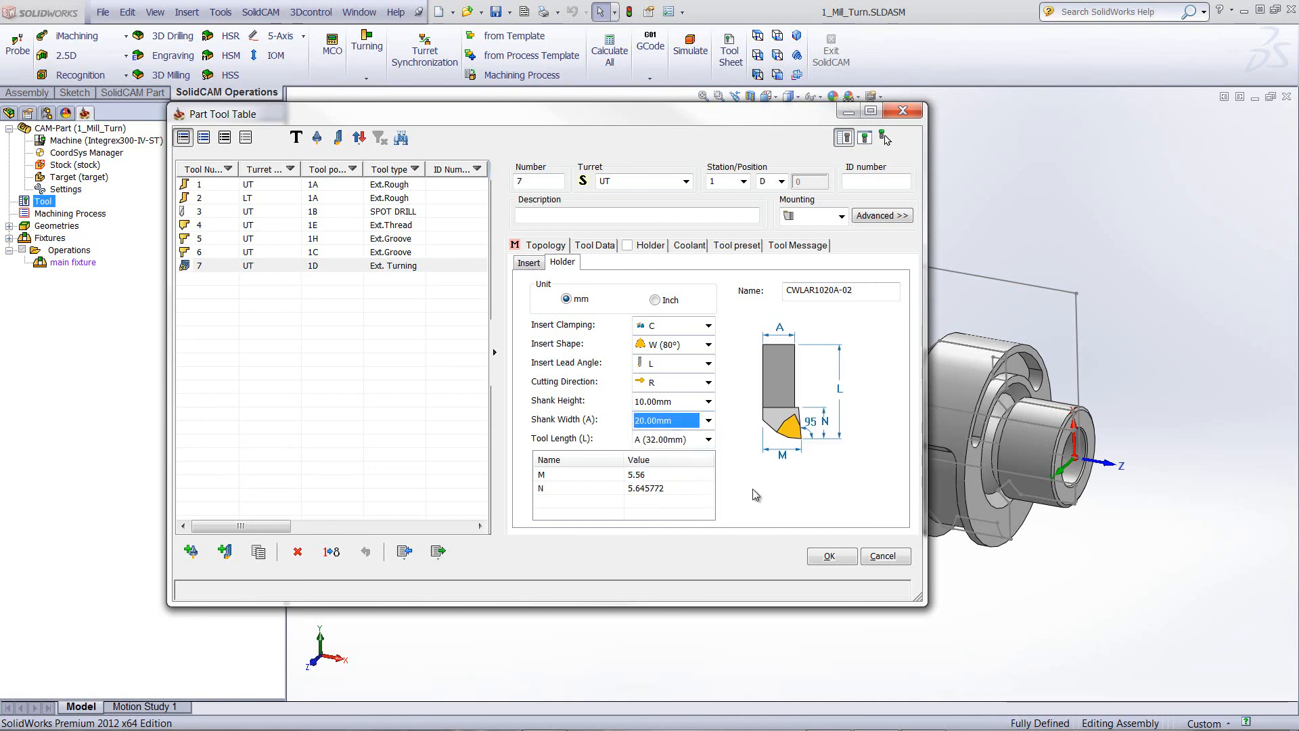
{"action": "left_click", "coordinate": [708, 401]}
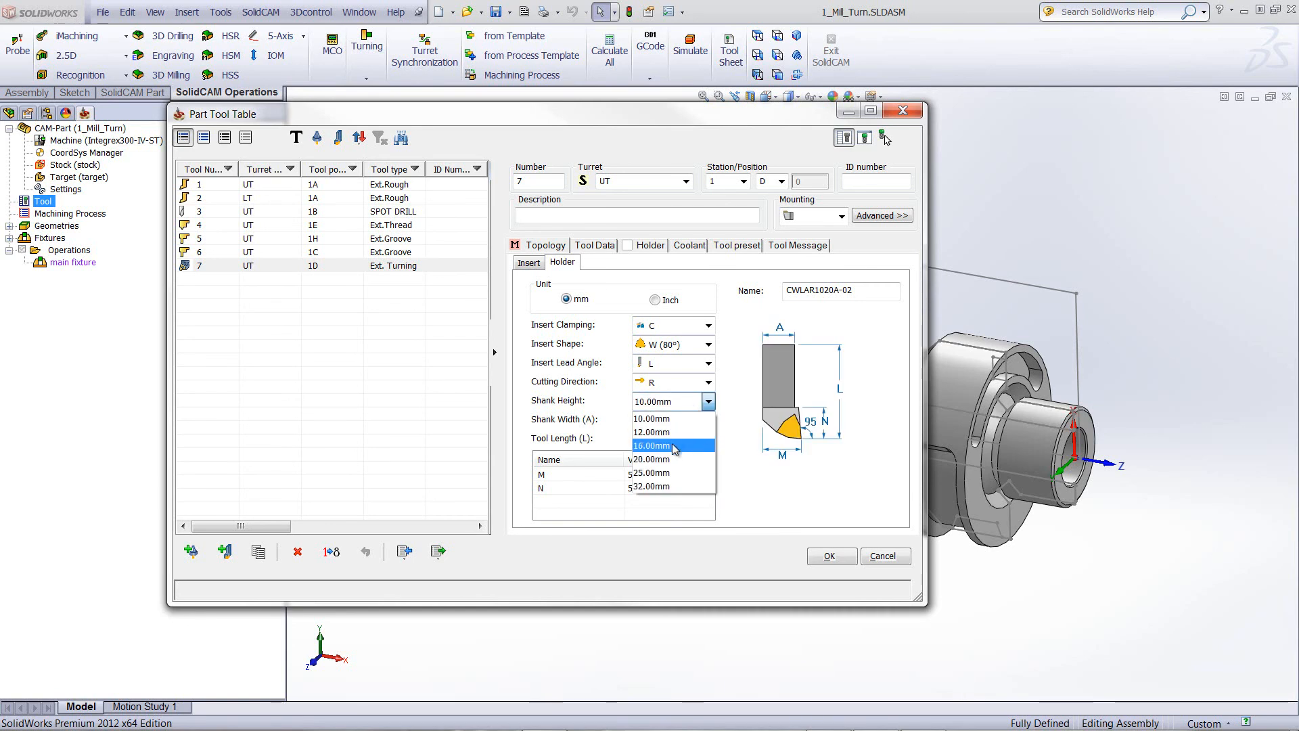
{"action": "left_click", "coordinate": [656, 459]}
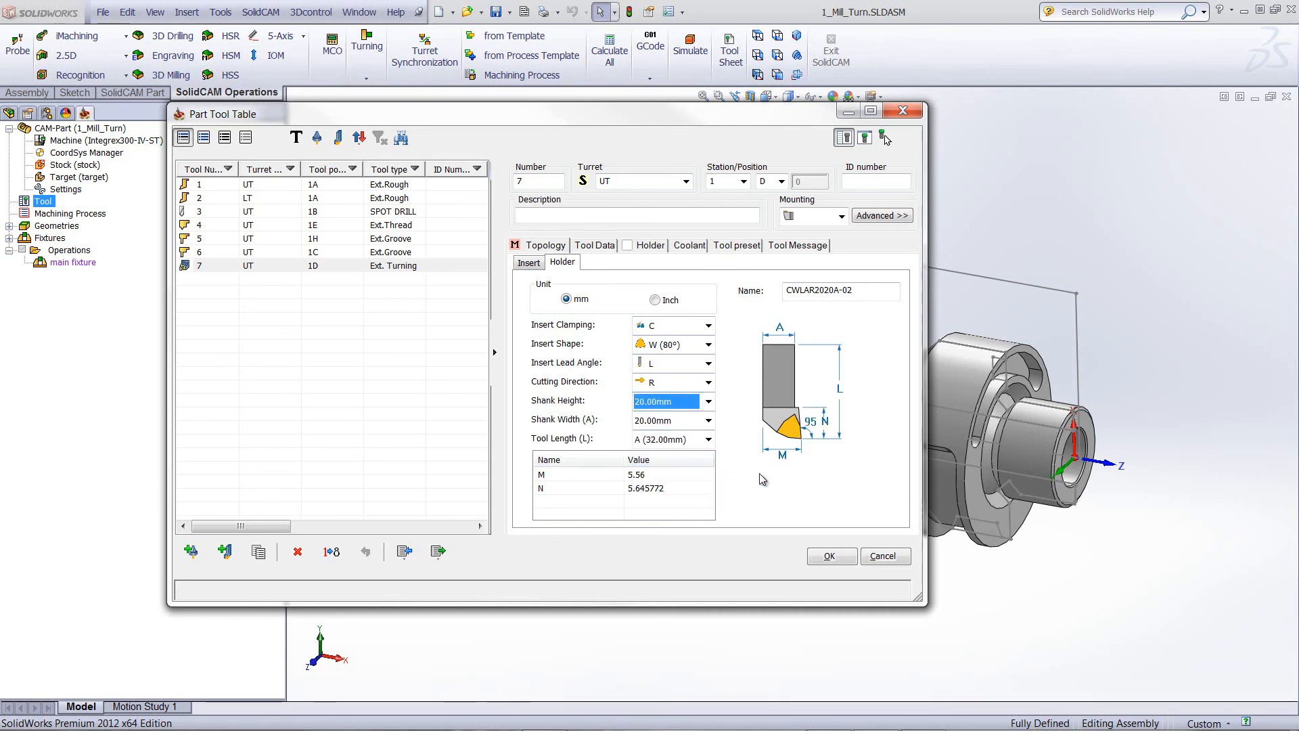